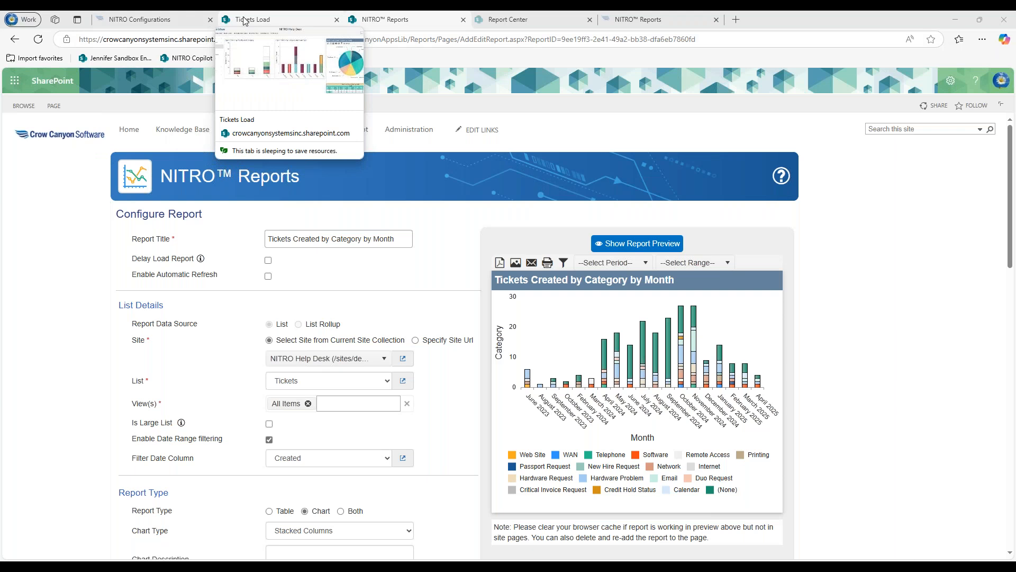
On the Tickets Load page, open the Staff Load (Open Tickets by Staff) report's settings, show its preview and review the configuration.
{"action": "left_click", "coordinate": [245, 20]}
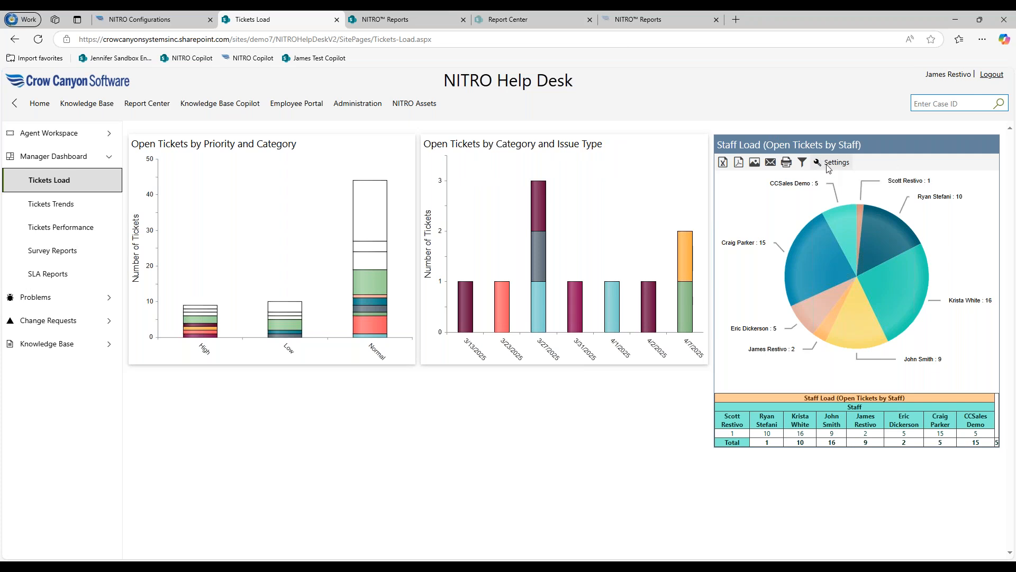
{"action": "left_click", "coordinate": [830, 166]}
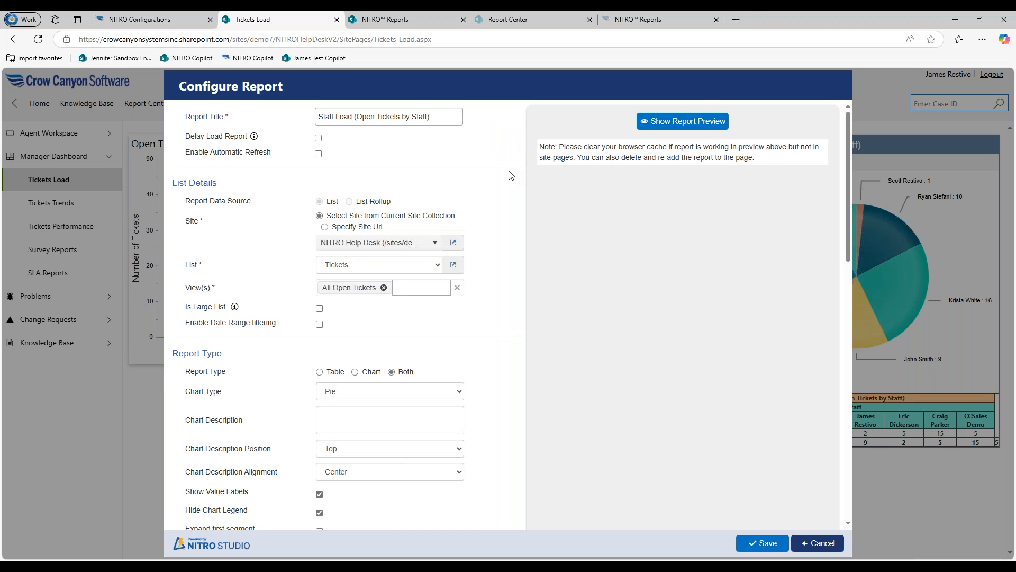
{"action": "left_click", "coordinate": [693, 121]}
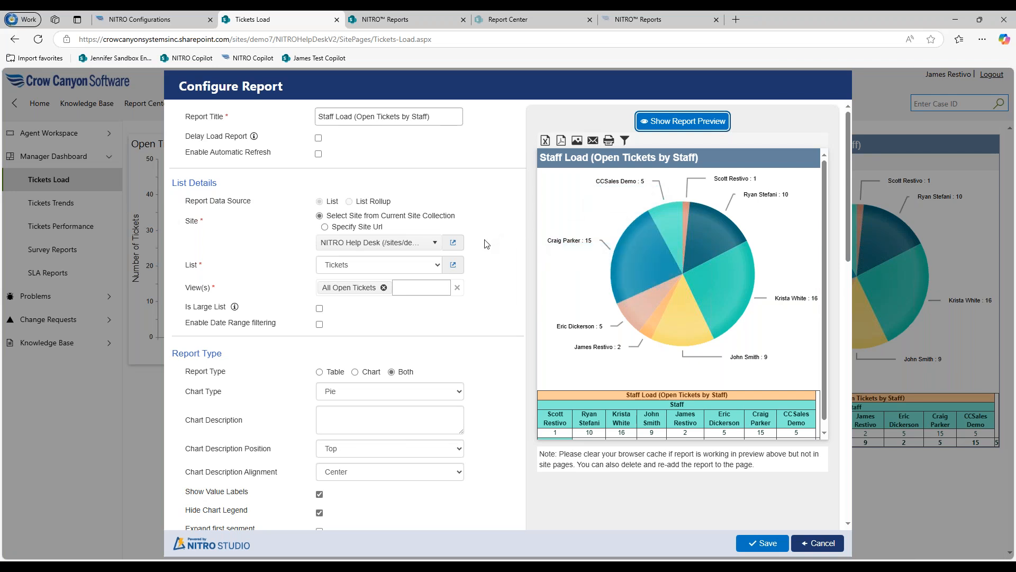
{"action": "scroll", "coordinate": [486, 244], "scroll_direction": "down", "scroll_amount": 2}
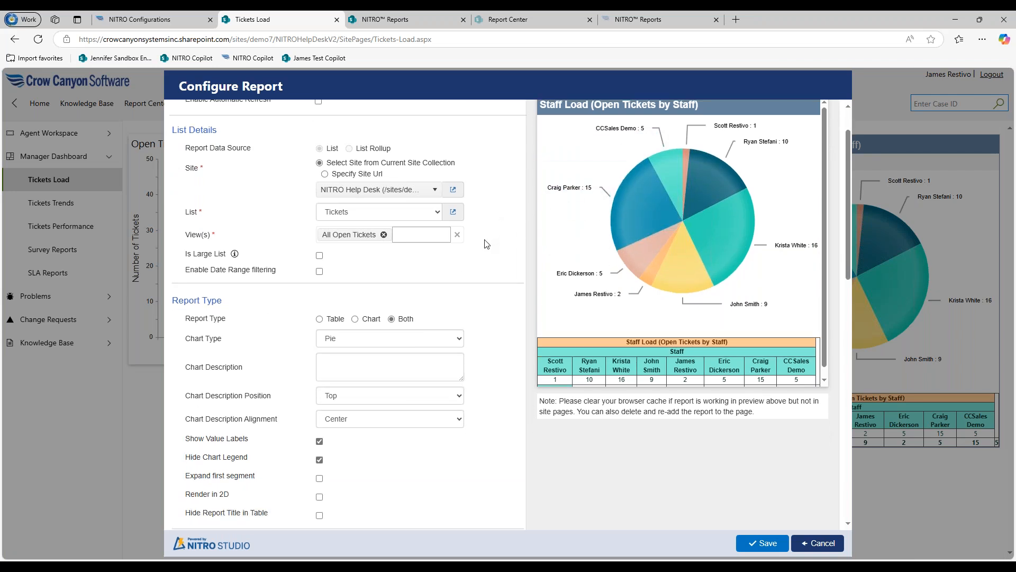
{"action": "scroll", "coordinate": [486, 243], "scroll_direction": "up", "scroll_amount": 2}
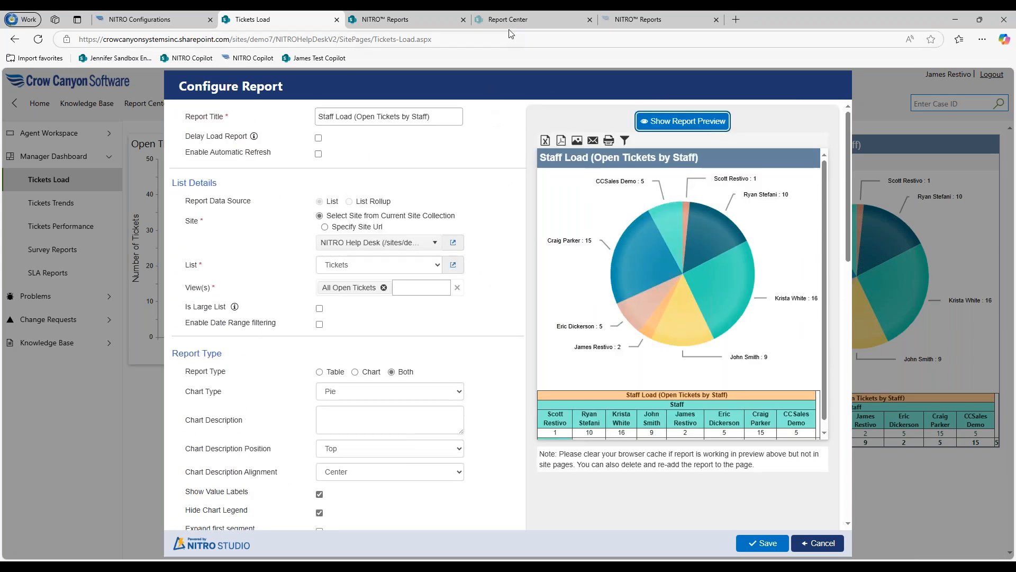
Go to the NITRO Reports configuration page and browse the configured reports grouped by list.
{"action": "mouse_move", "coordinate": [636, 19]}
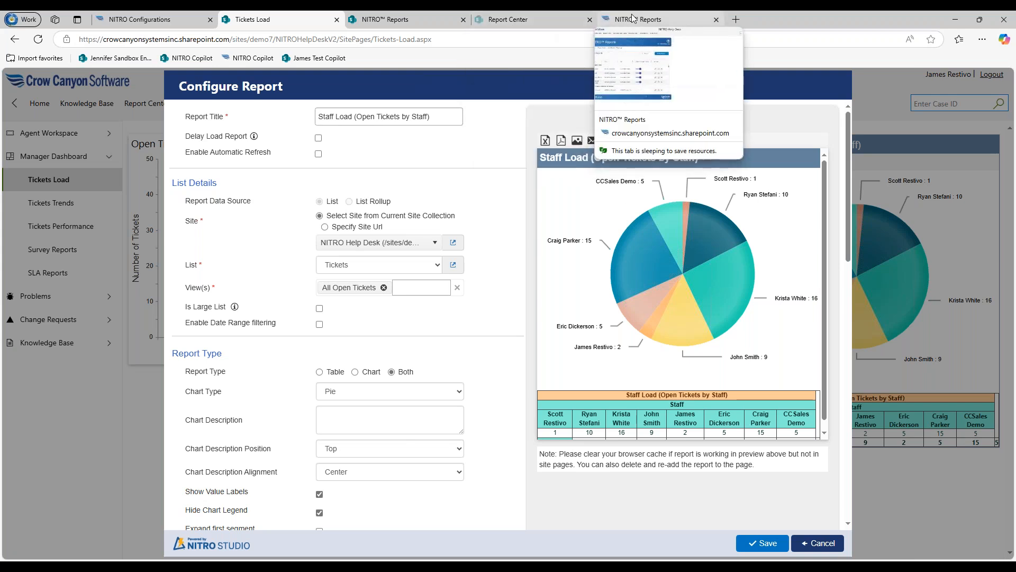
{"action": "left_click", "coordinate": [635, 19]}
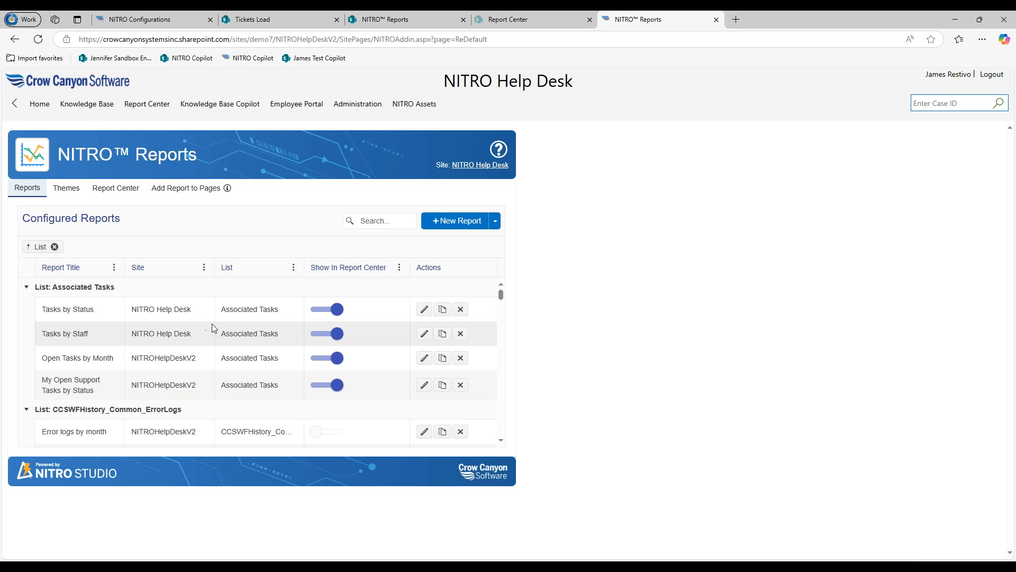
{"action": "scroll", "coordinate": [233, 331], "scroll_direction": "down", "scroll_amount": 3}
{"action": "scroll", "coordinate": [265, 363], "scroll_direction": "down", "scroll_amount": 5}
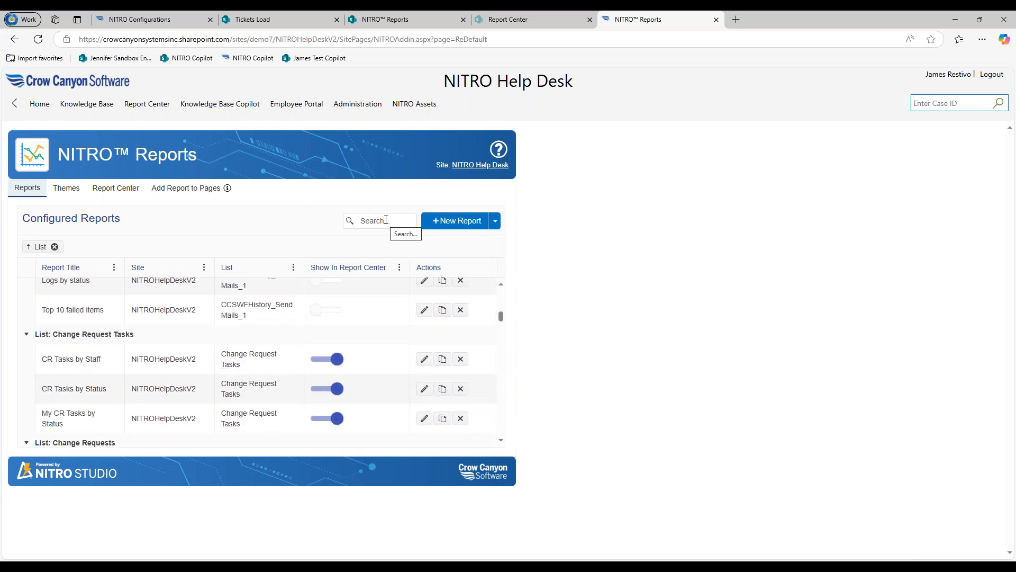
{"action": "scroll", "coordinate": [235, 278], "scroll_direction": "down", "scroll_amount": 5}
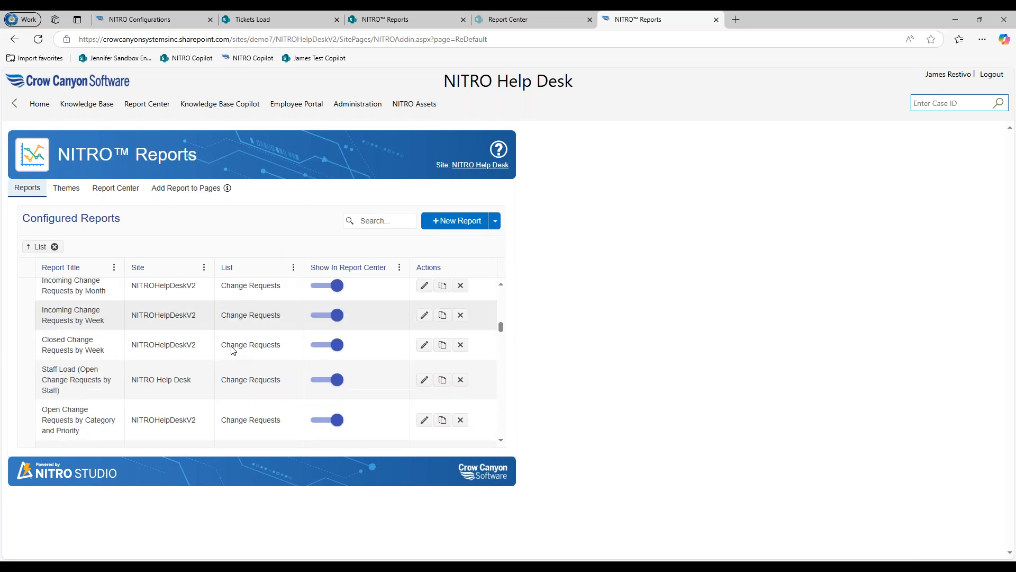
{"action": "scroll", "coordinate": [265, 363], "scroll_direction": "down", "scroll_amount": 6}
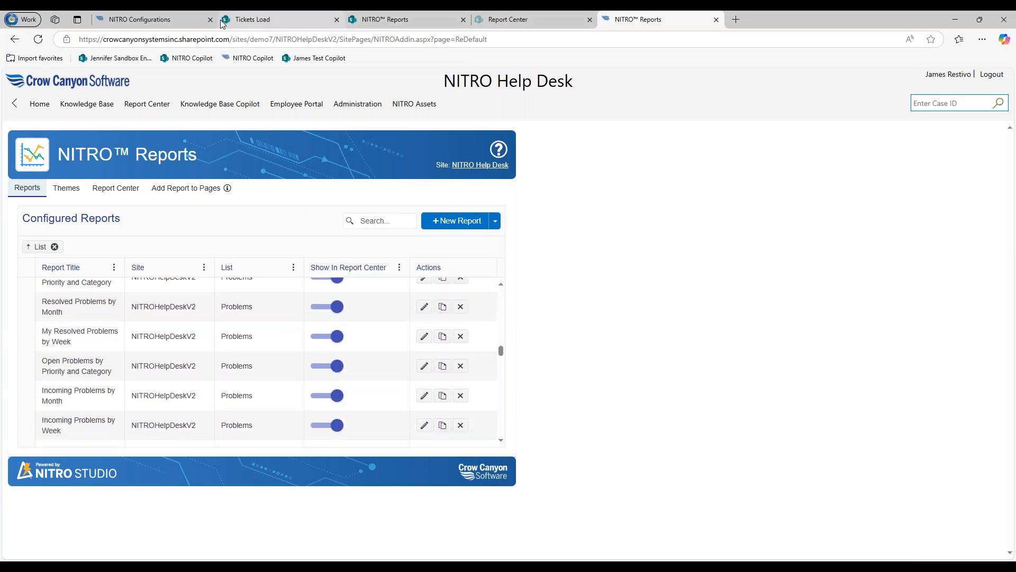
Return to the Tickets Load page and close the Staff Load report configuration without saving.
{"action": "left_click", "coordinate": [255, 22]}
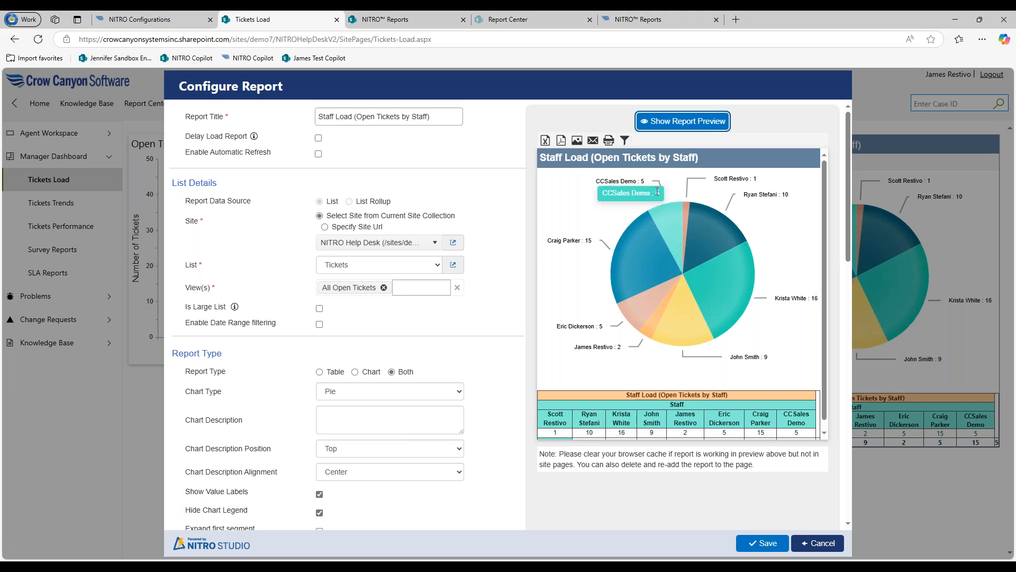
{"action": "left_click", "coordinate": [807, 545]}
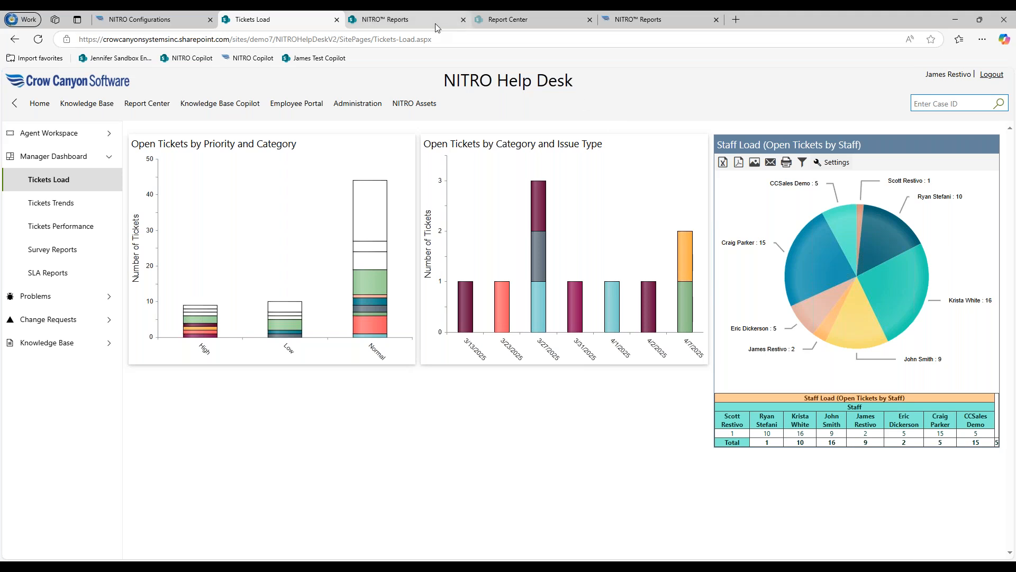
Open the email form for the Tickets Created by Category by Month report and close it without sending.
{"action": "mouse_move", "coordinate": [435, 24]}
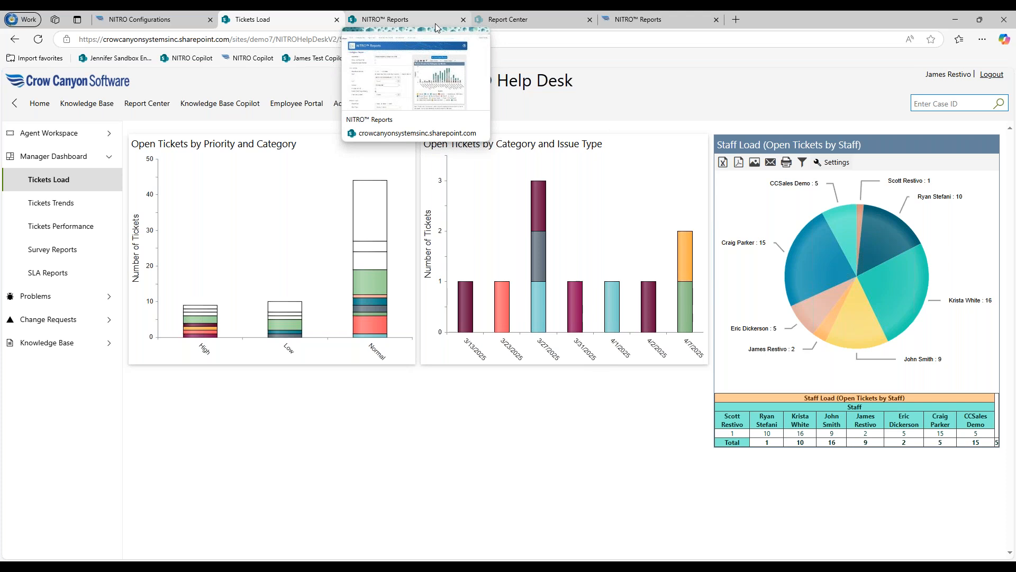
{"action": "left_click", "coordinate": [435, 23]}
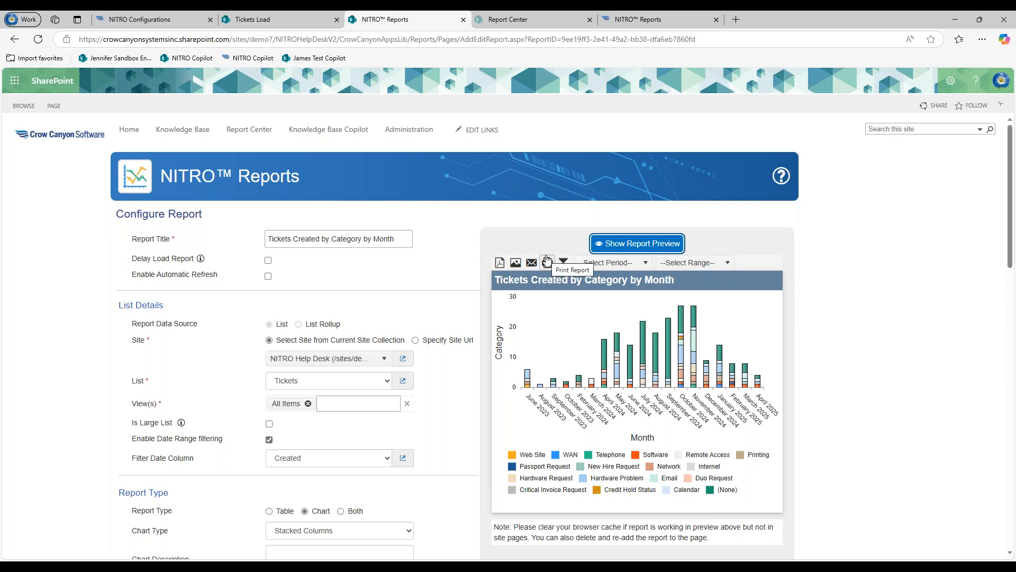
{"action": "left_click", "coordinate": [532, 263]}
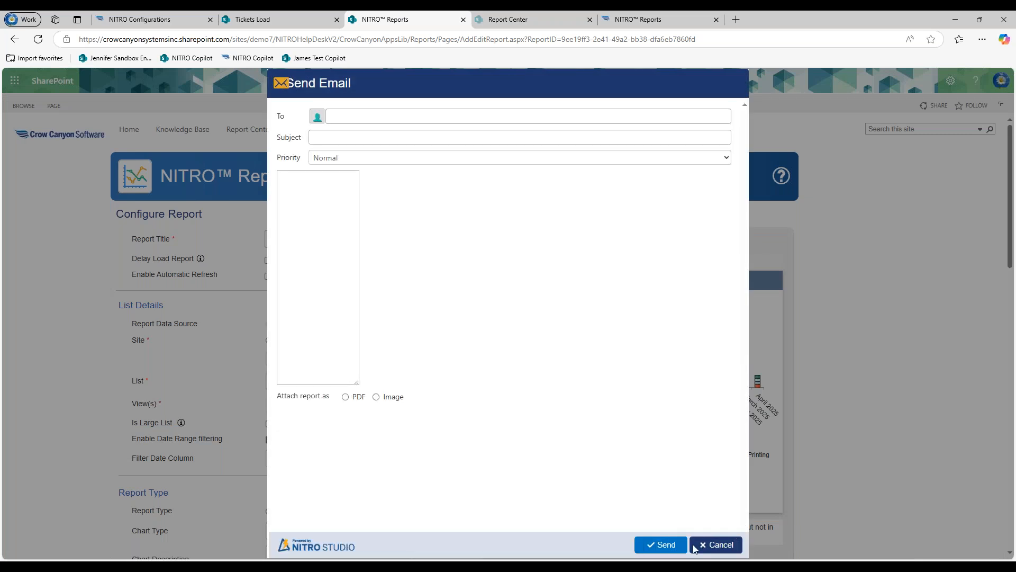
{"action": "left_click", "coordinate": [713, 545]}
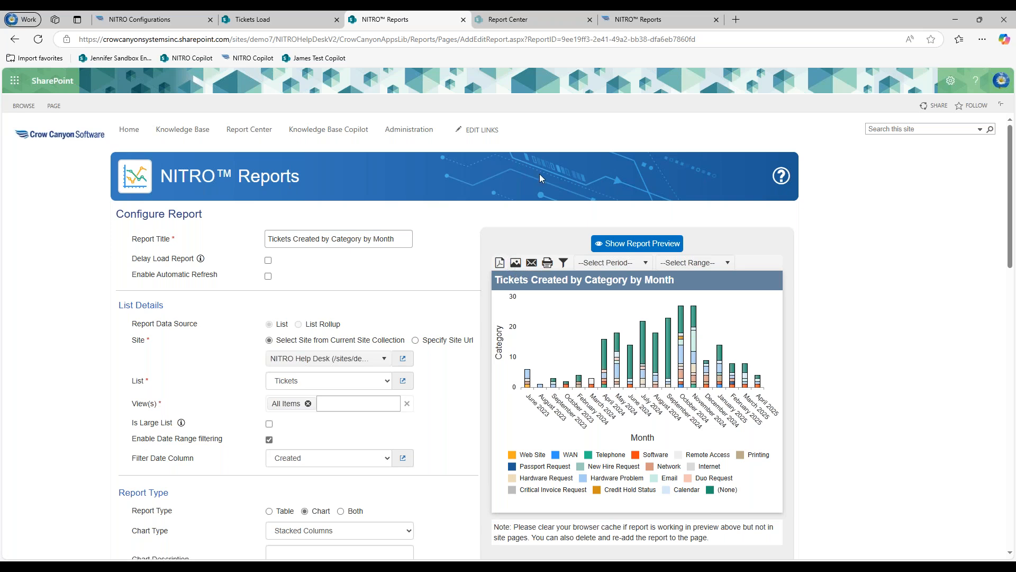
View the Open Tasks by Month chart in the Report Center and return to the Tickets Created by Category by Month configuration.
{"action": "left_click", "coordinate": [544, 19]}
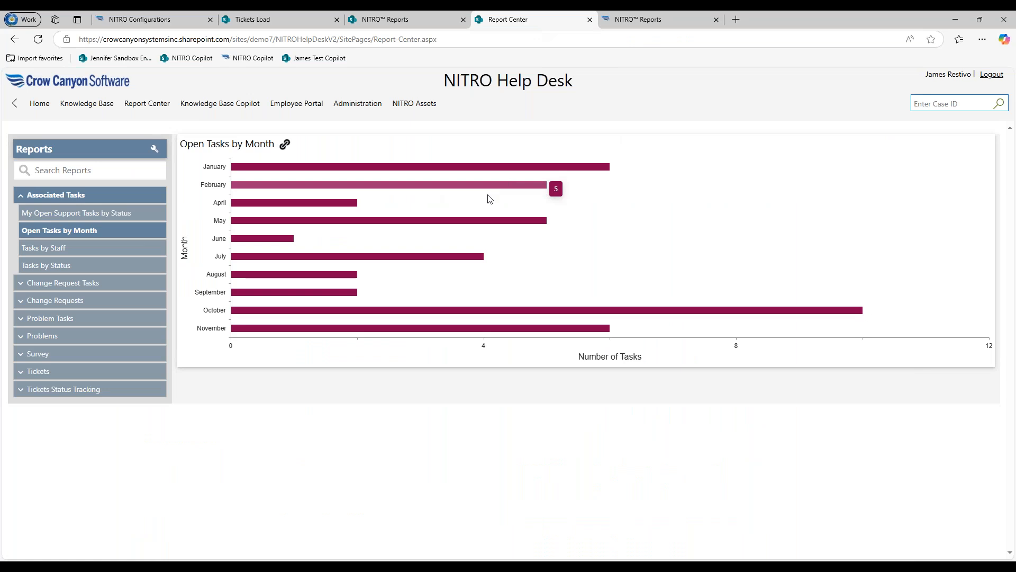
{"action": "left_click", "coordinate": [432, 19]}
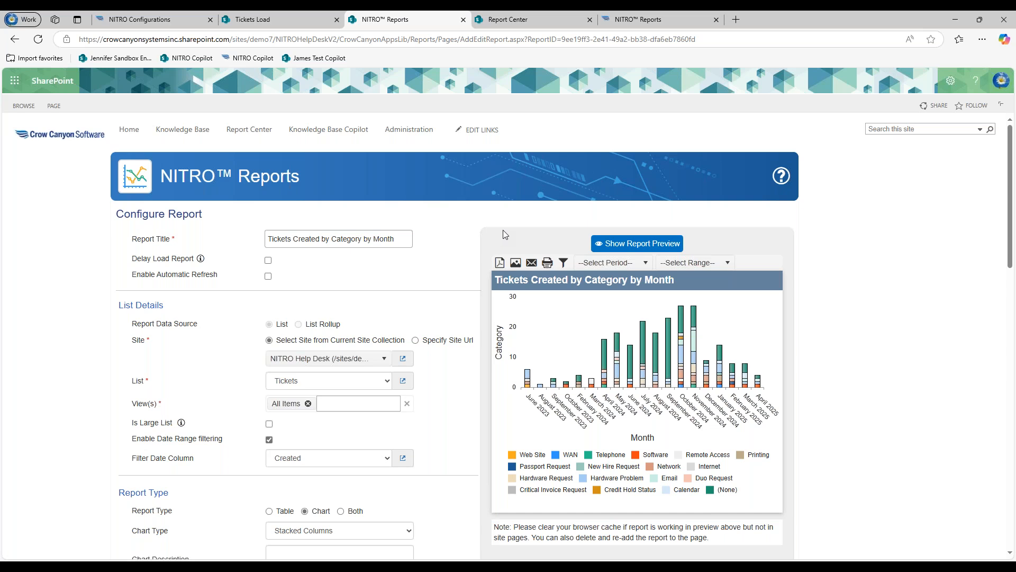
Examine the period and range options available for date filtering in the report preview, leaving both unselected.
{"action": "scroll", "coordinate": [502, 231], "scroll_direction": "down", "scroll_amount": 1}
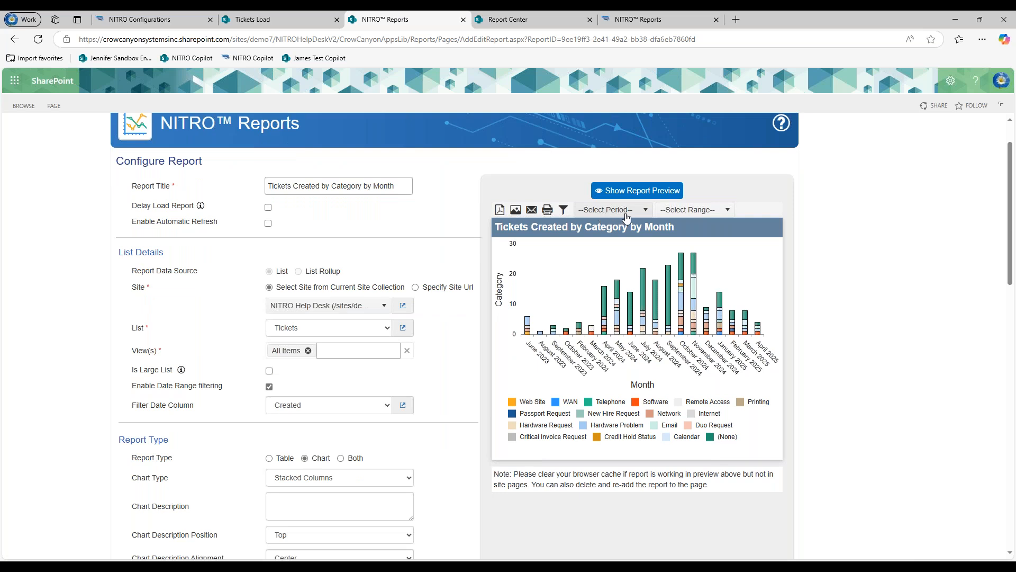
{"action": "left_click", "coordinate": [626, 212]}
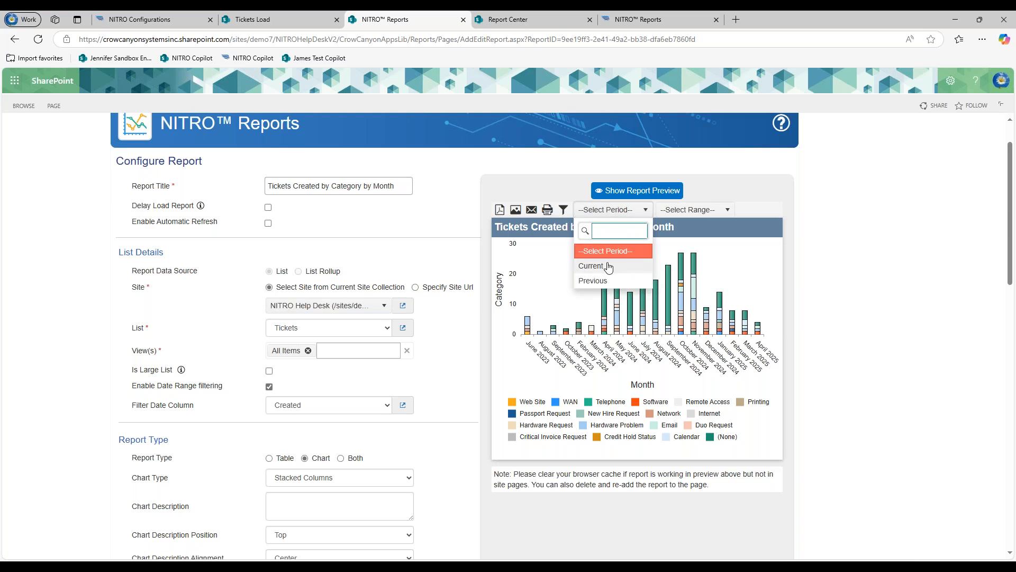
{"action": "left_click", "coordinate": [697, 209]}
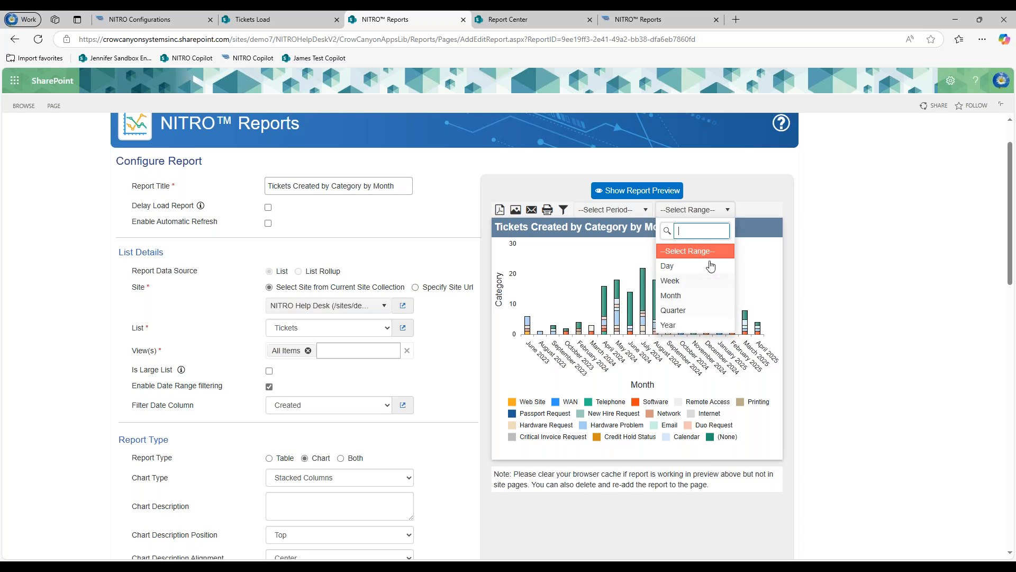
{"action": "left_click", "coordinate": [754, 214]}
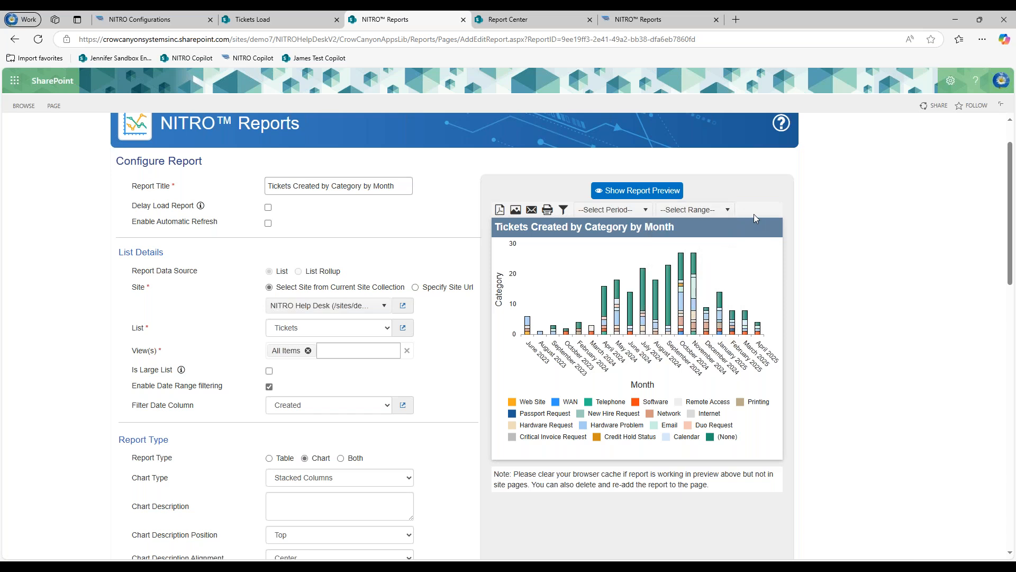
Filter the Tickets Created by Category by Month preview to the previous quarter, and switch it to the current quarter.
{"action": "left_click", "coordinate": [645, 211]}
{"action": "left_click", "coordinate": [606, 286]}
{"action": "left_click", "coordinate": [699, 211]}
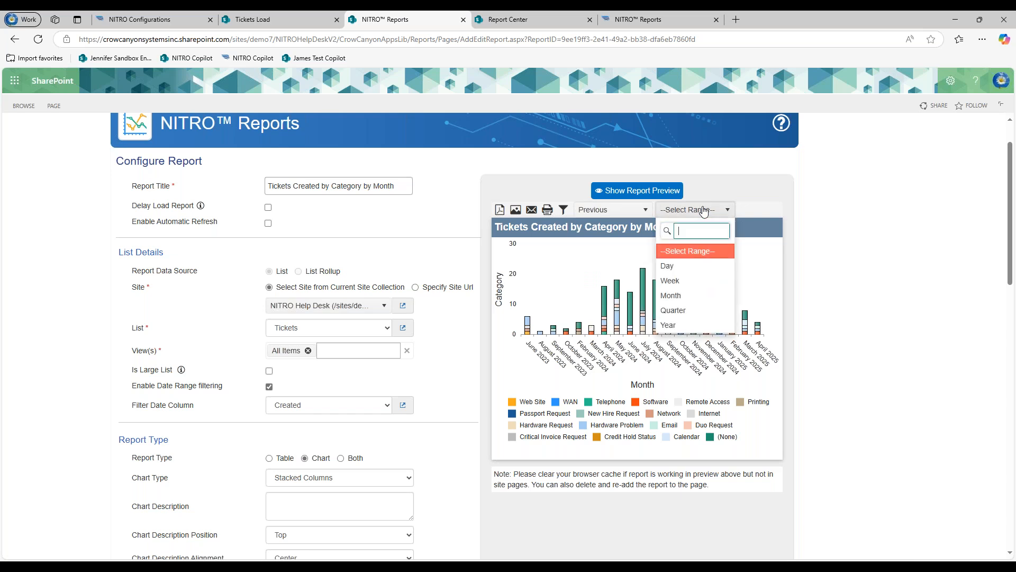
{"action": "left_click", "coordinate": [681, 313]}
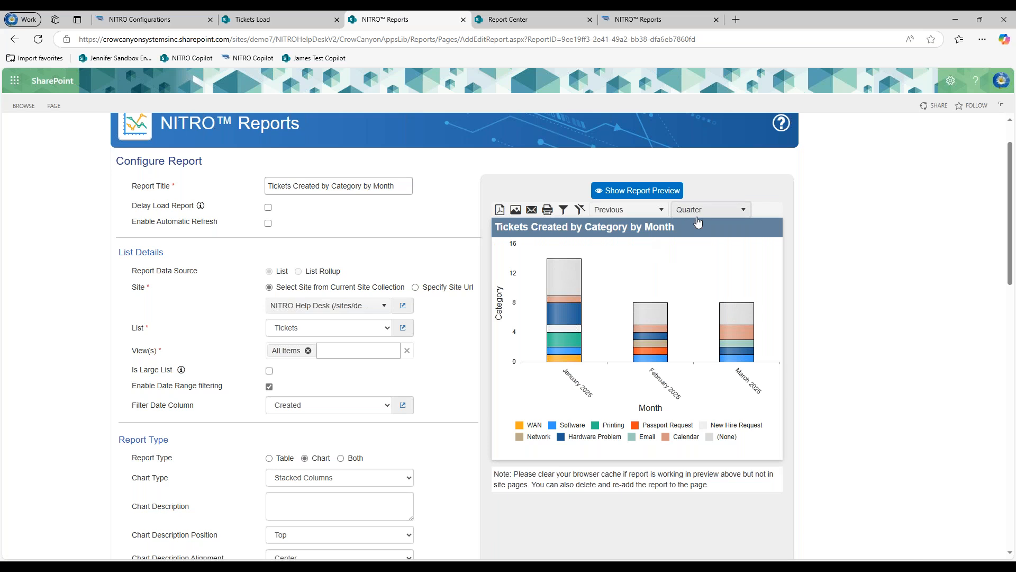
{"action": "mouse_move", "coordinate": [655, 359]}
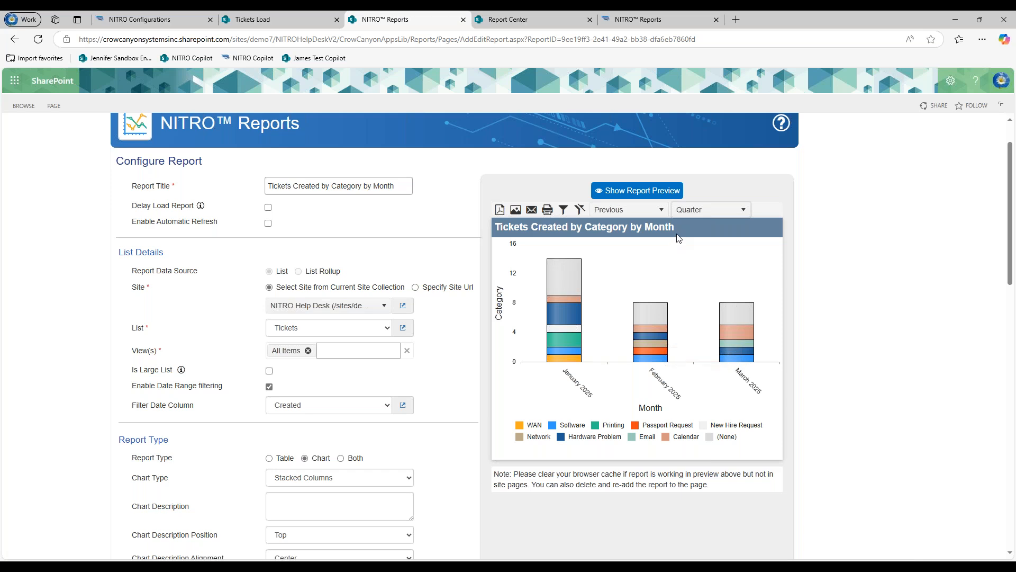
{"action": "left_click", "coordinate": [661, 210]}
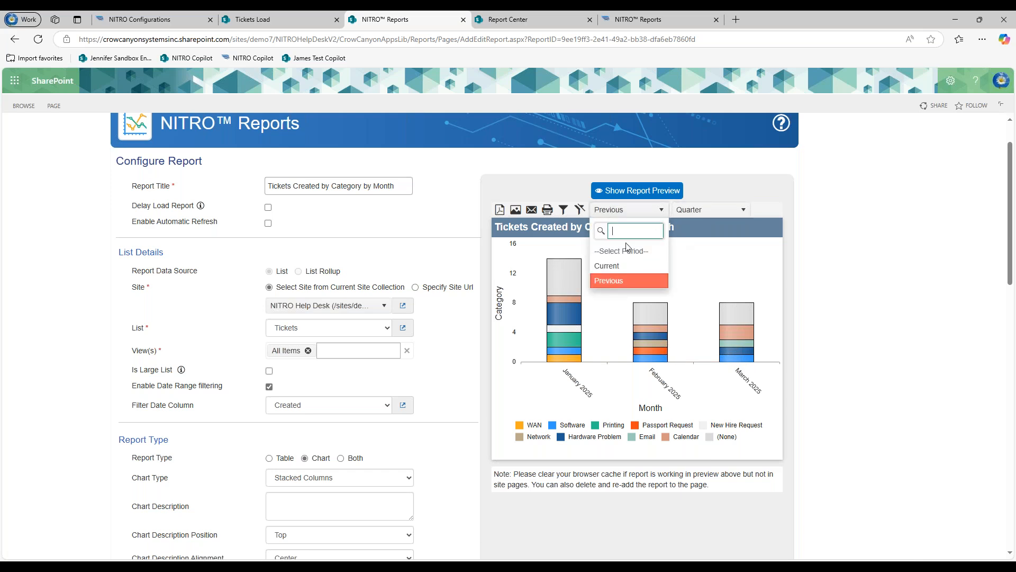
{"action": "left_click", "coordinate": [614, 264]}
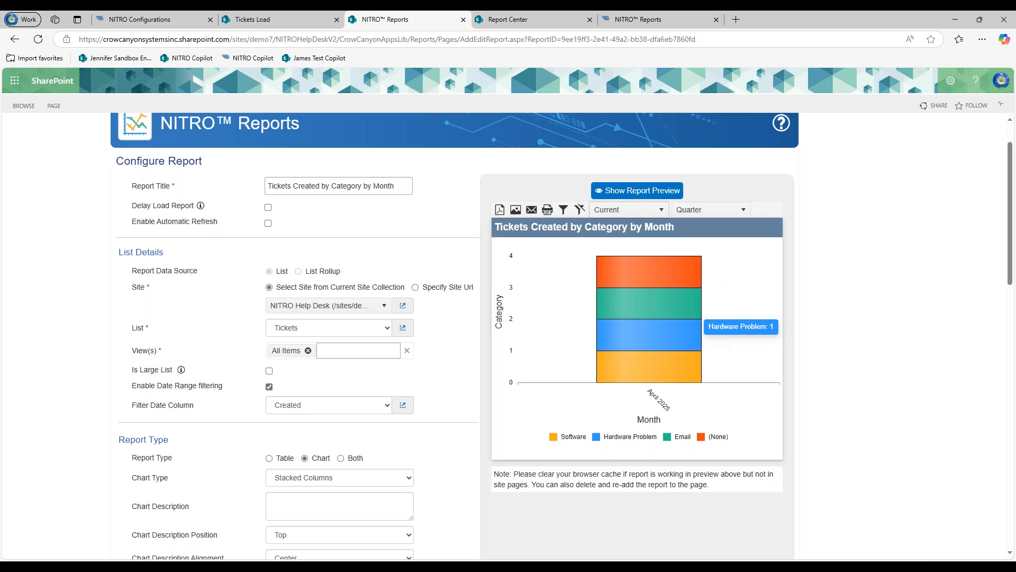
Filter the report preview to the previous week's tickets, and clear the report filter after inspecting the columns.
{"action": "left_click", "coordinate": [661, 211]}
{"action": "left_click", "coordinate": [610, 281]}
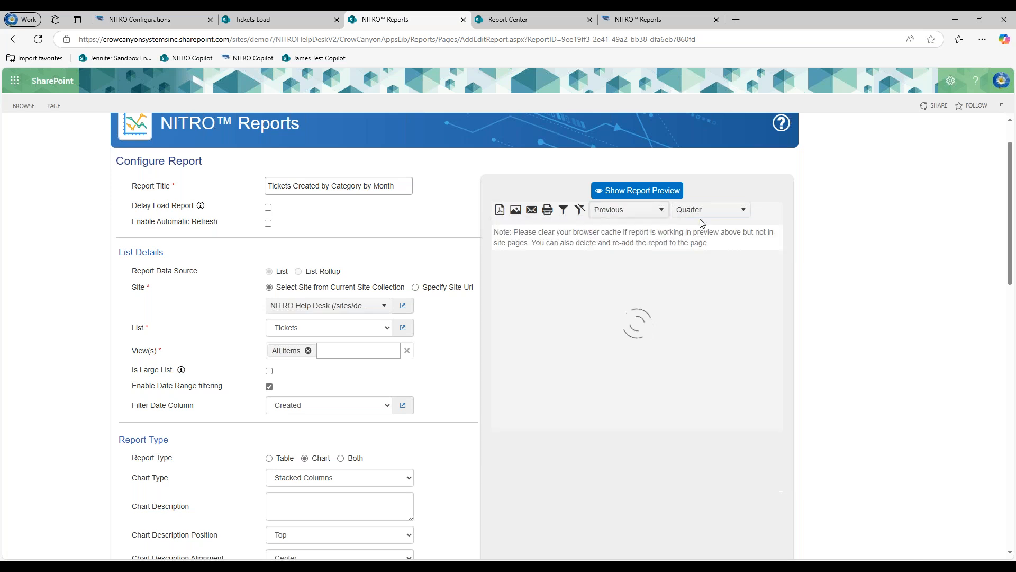
{"action": "left_click", "coordinate": [703, 211]}
{"action": "left_click", "coordinate": [686, 263]}
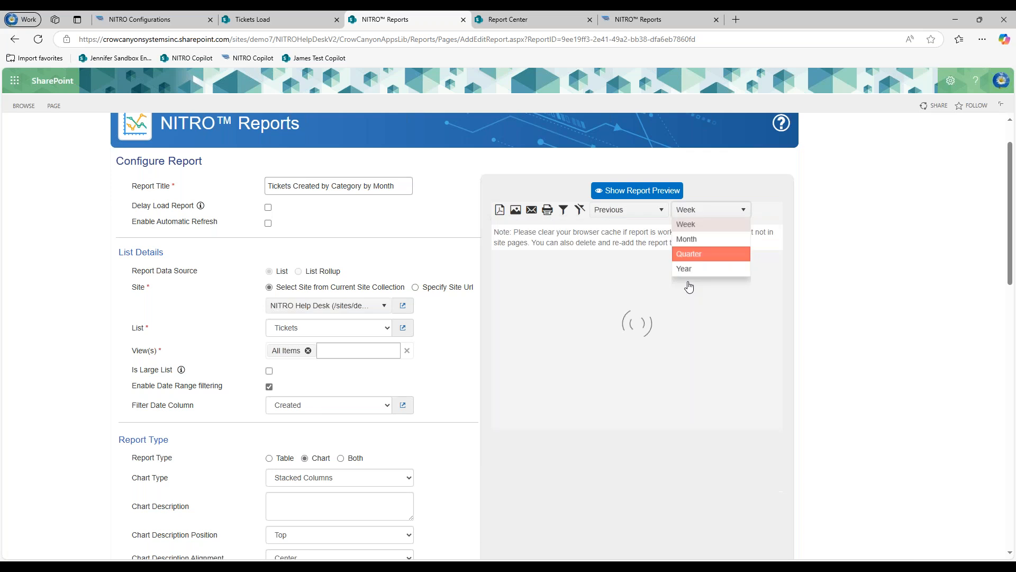
{"action": "mouse_move", "coordinate": [585, 368]}
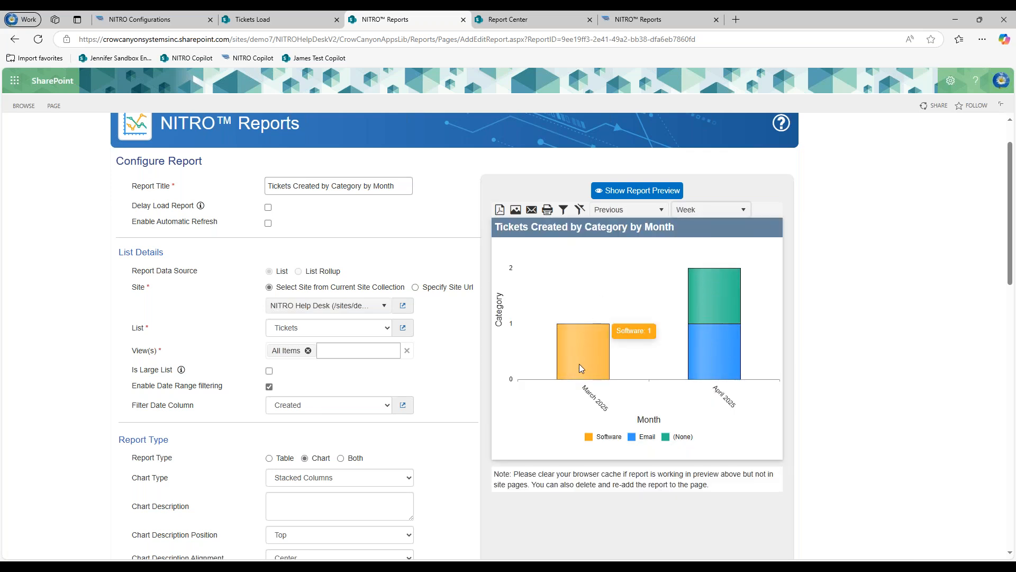
{"action": "mouse_move", "coordinate": [717, 352]}
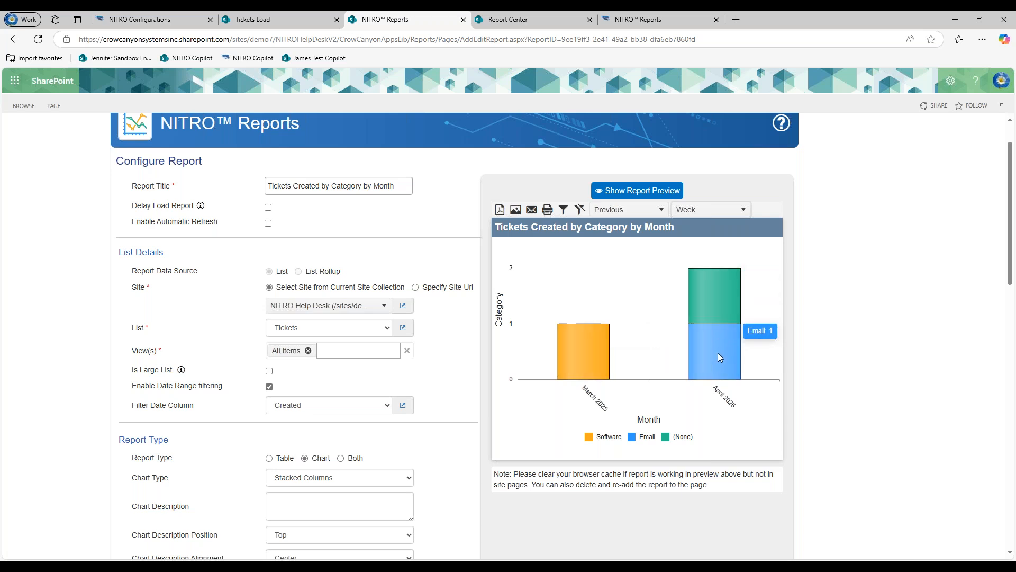
{"action": "mouse_move", "coordinate": [612, 349]}
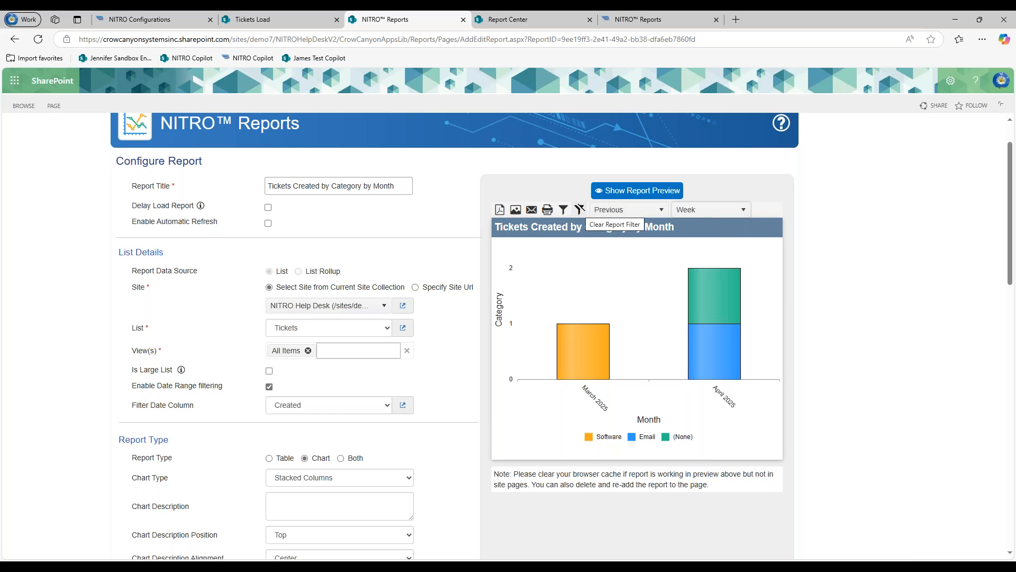
{"action": "left_click", "coordinate": [580, 212]}
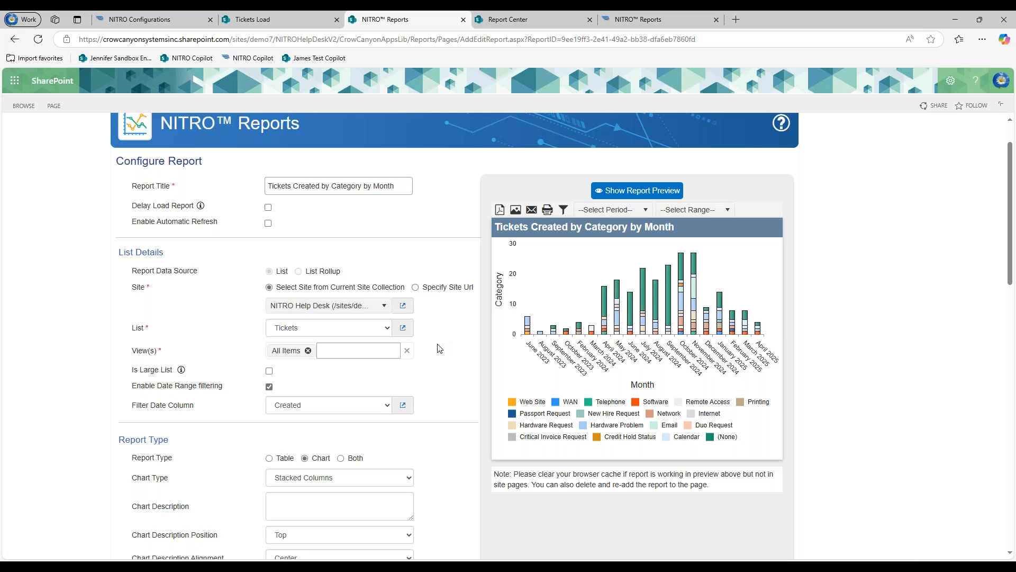
Set the report's date range filtering to use the Closed Date column after reviewing the report configuration.
{"action": "scroll", "coordinate": [438, 347], "scroll_direction": "down", "scroll_amount": 2}
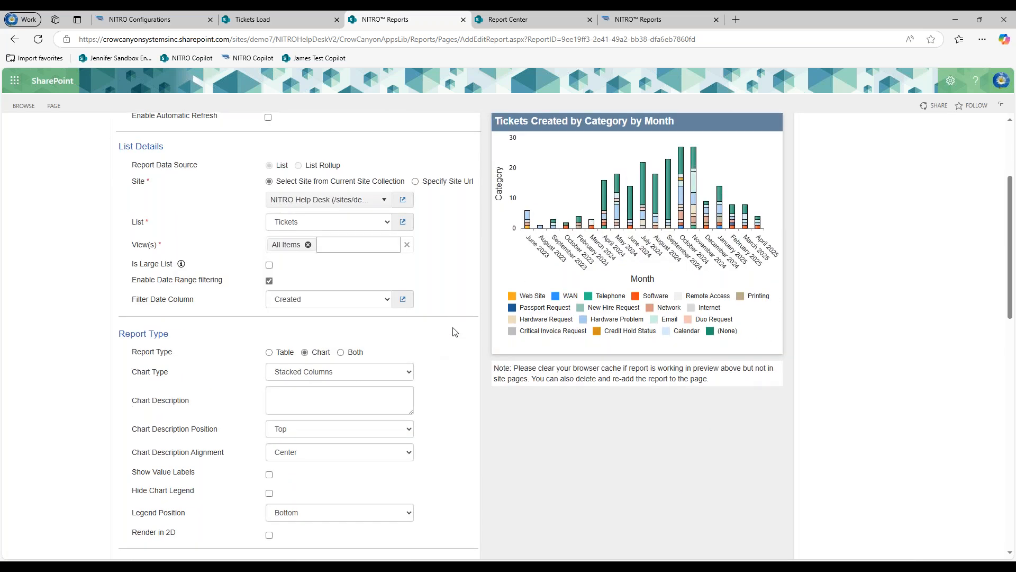
{"action": "scroll", "coordinate": [454, 332], "scroll_direction": "down", "scroll_amount": 1}
{"action": "scroll", "coordinate": [453, 332], "scroll_direction": "down", "scroll_amount": 5}
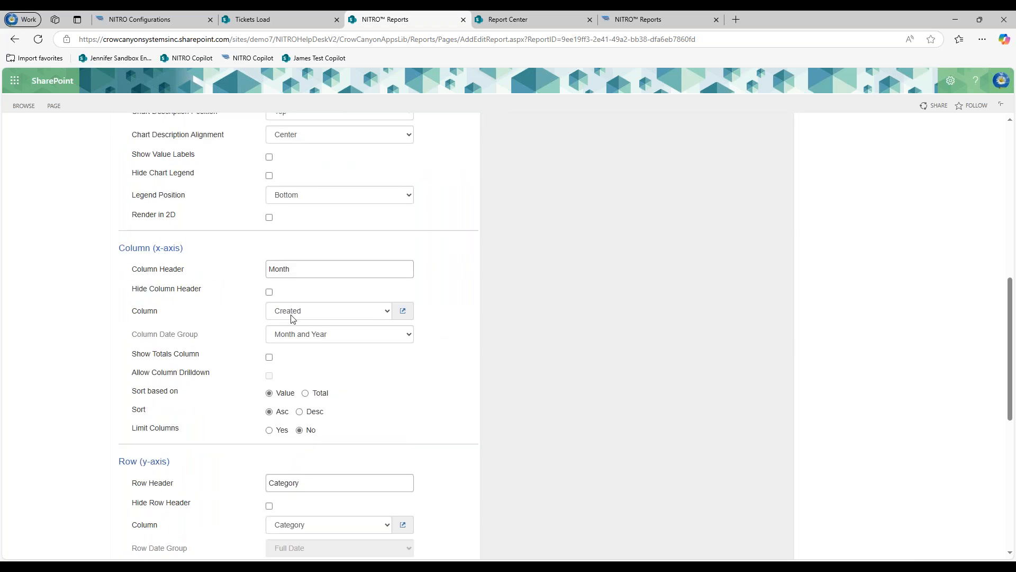
{"action": "scroll", "coordinate": [465, 311], "scroll_direction": "up", "scroll_amount": 6}
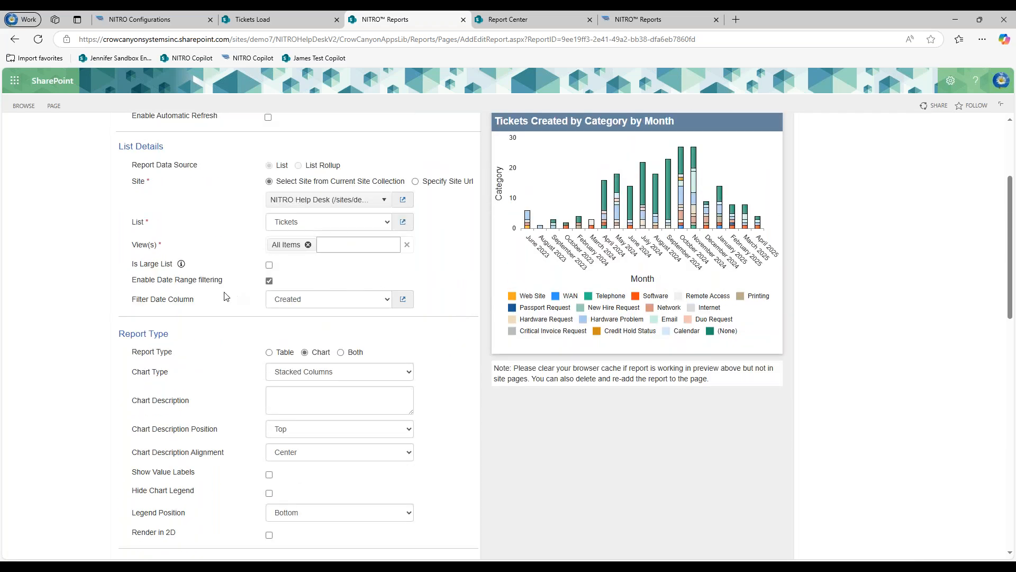
{"action": "left_click_drag", "start_coordinate": [140, 280], "coordinate": [215, 280]}
{"action": "left_click", "coordinate": [300, 303]}
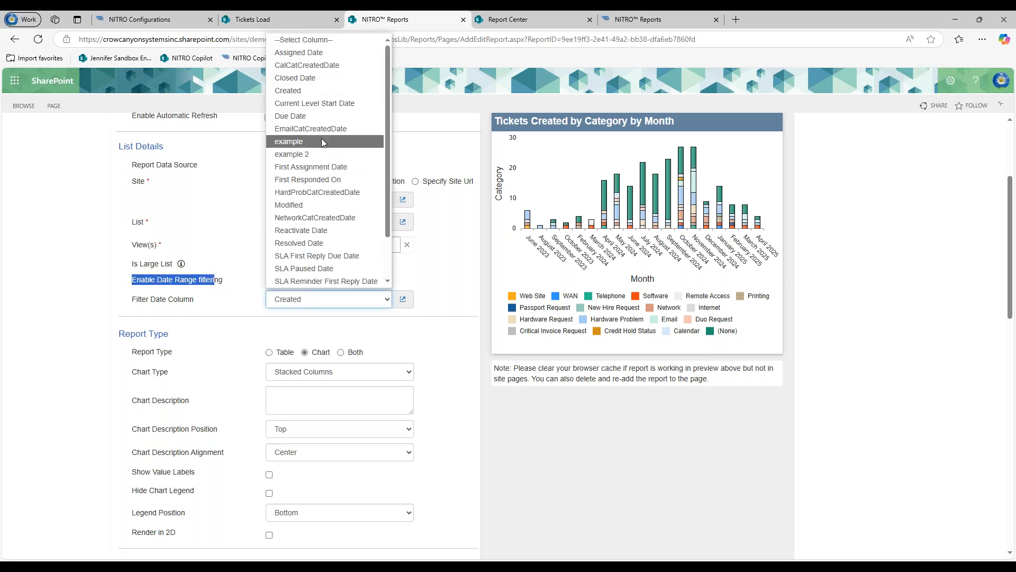
{"action": "left_click", "coordinate": [316, 84]}
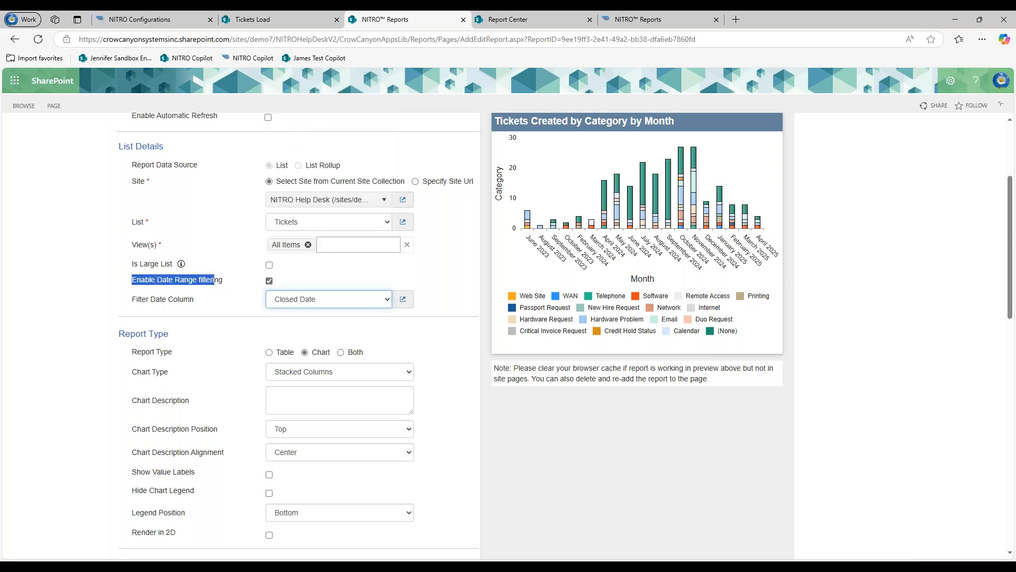
{"action": "left_click", "coordinate": [239, 305]}
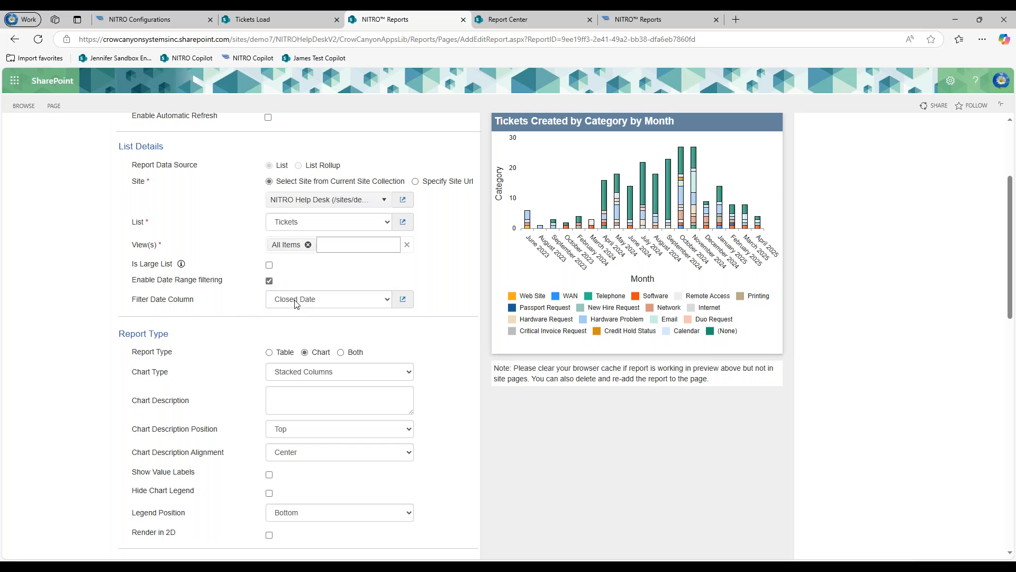
Filter the report preview to tickets closed in the previous quarter.
{"action": "scroll", "coordinate": [297, 307], "scroll_direction": "up", "scroll_amount": 2}
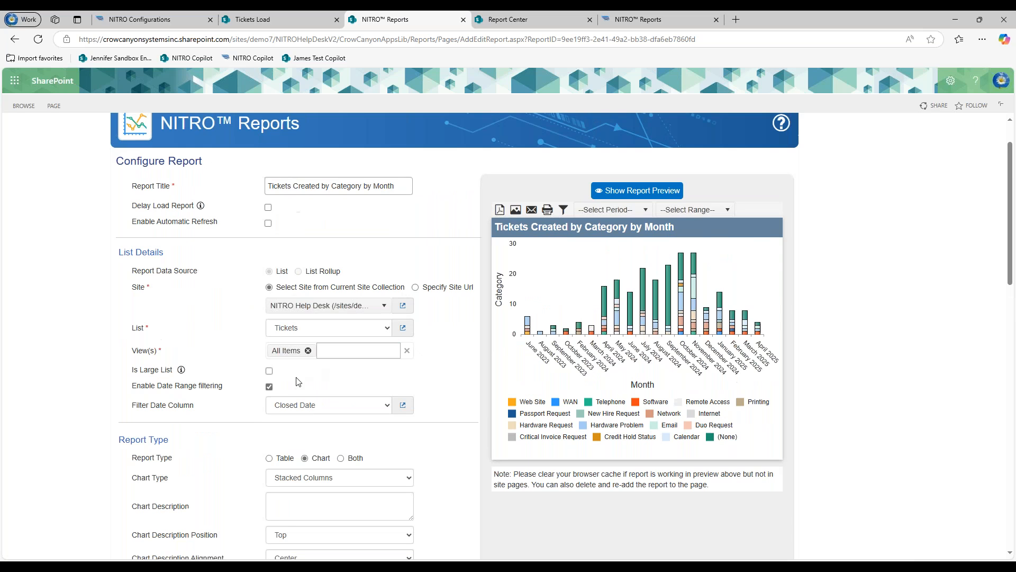
{"action": "left_click", "coordinate": [645, 212]}
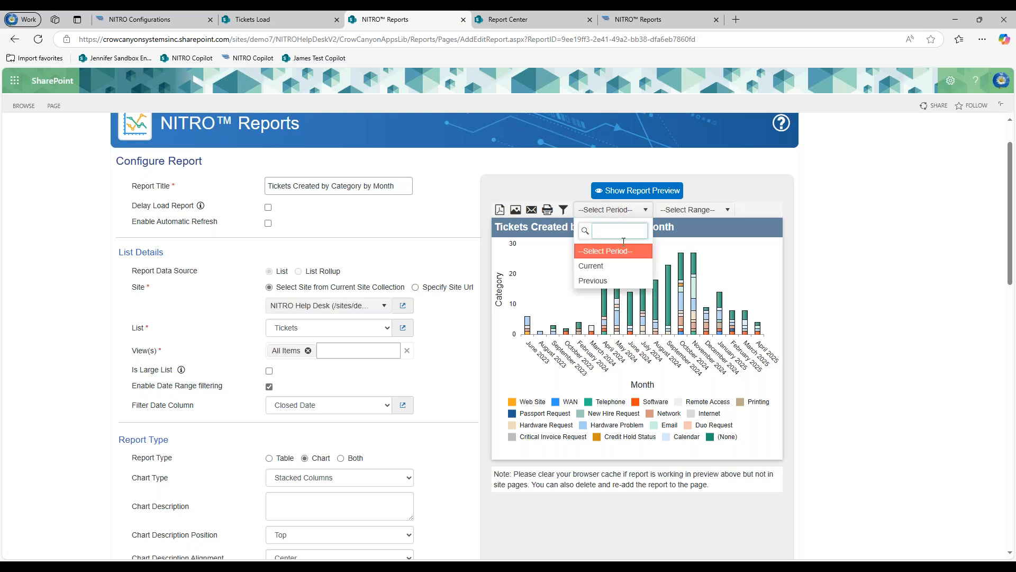
{"action": "left_click", "coordinate": [679, 229]}
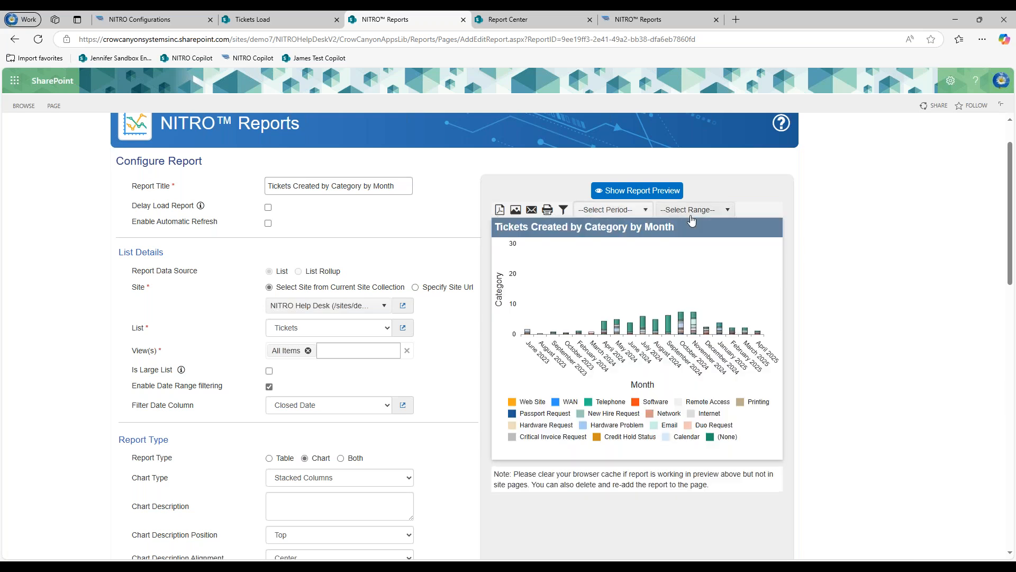
{"action": "left_click", "coordinate": [635, 212]}
{"action": "left_click", "coordinate": [596, 274]}
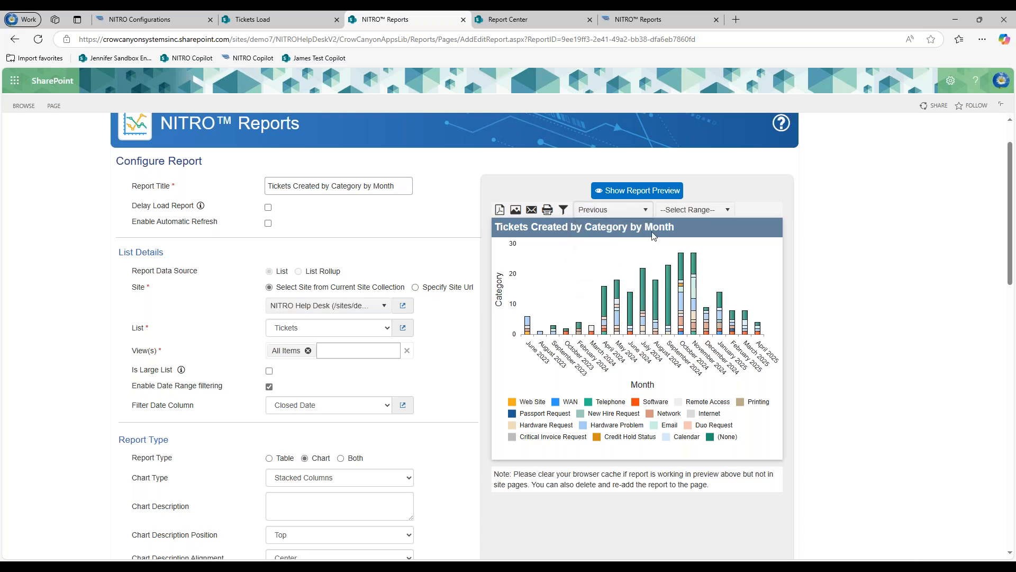
{"action": "left_click", "coordinate": [680, 212]}
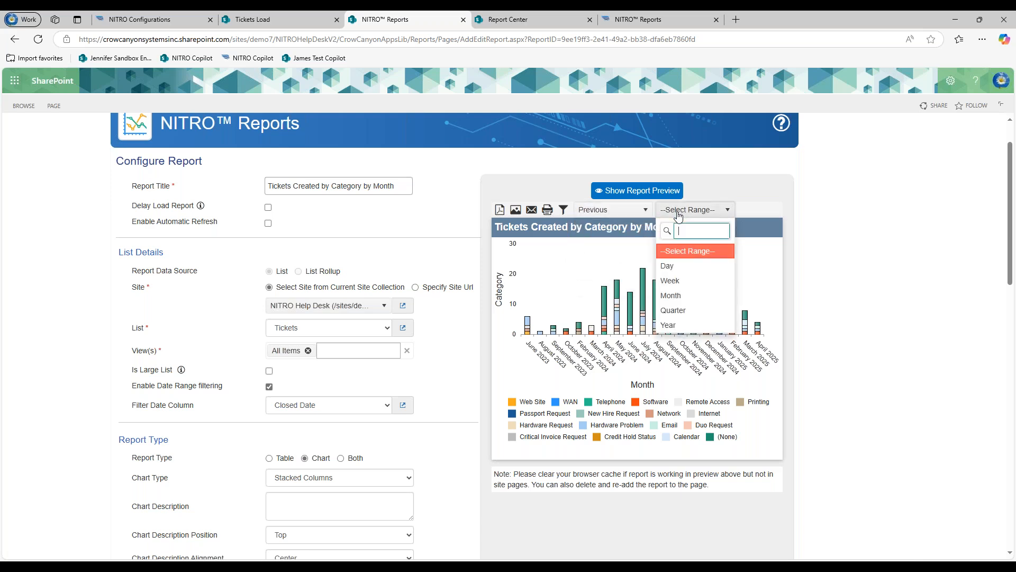
{"action": "left_click", "coordinate": [679, 312]}
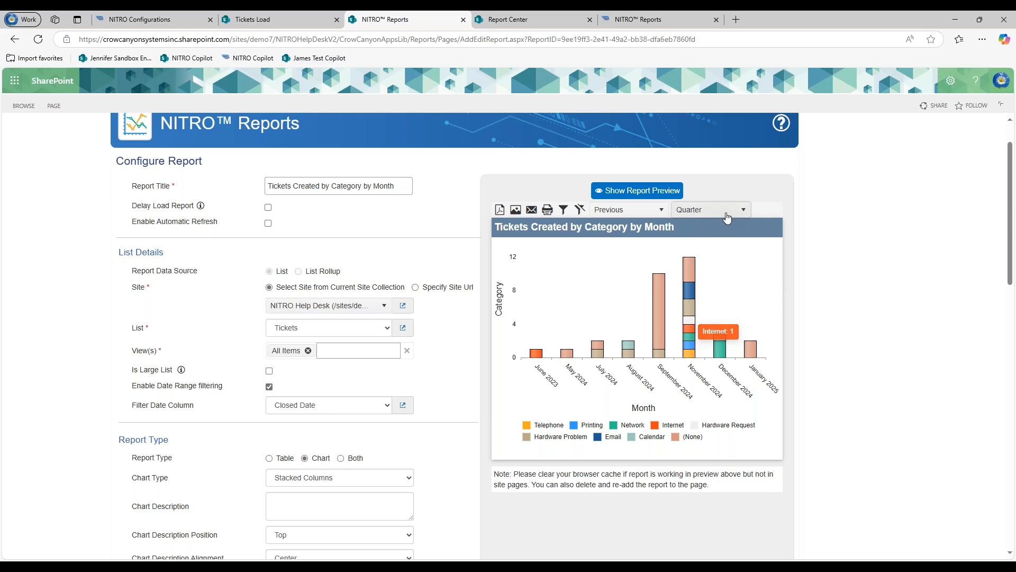
Review the report filter's date fields and advanced conditions, and close the filter dialog without applying anything.
{"action": "left_click", "coordinate": [564, 210]}
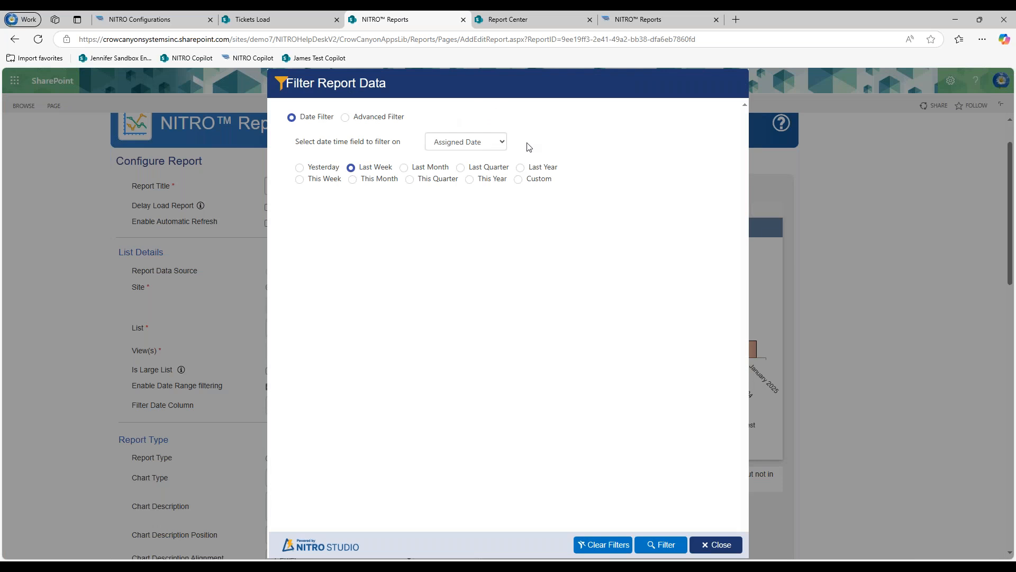
{"action": "left_click", "coordinate": [489, 148]}
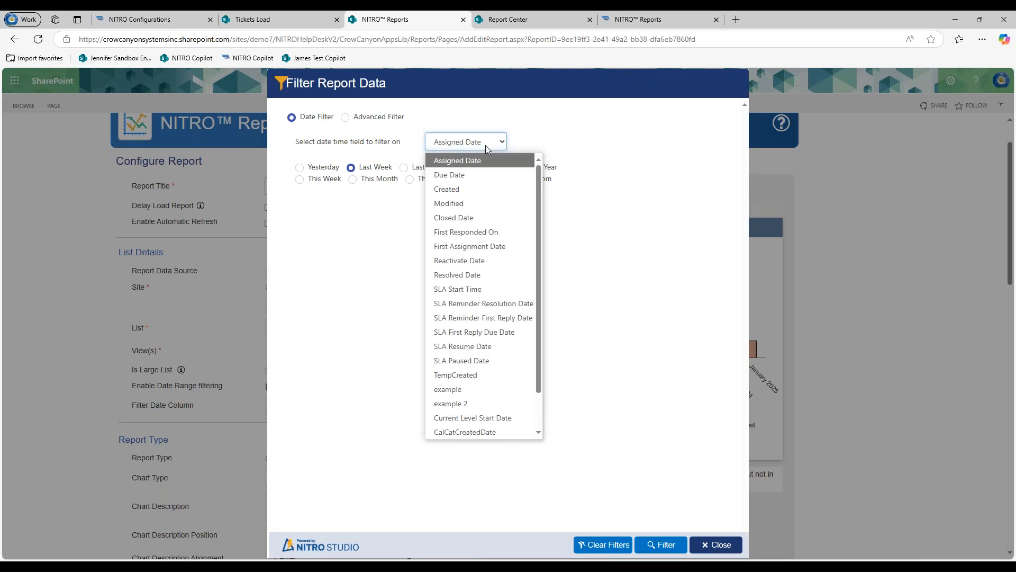
{"action": "left_click", "coordinate": [576, 149]}
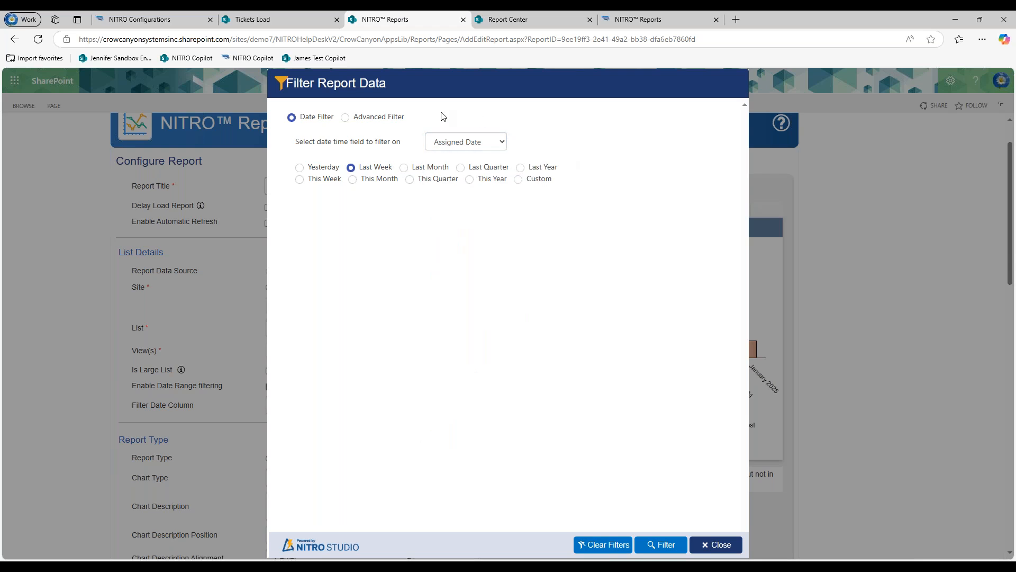
{"action": "left_click", "coordinate": [398, 123]}
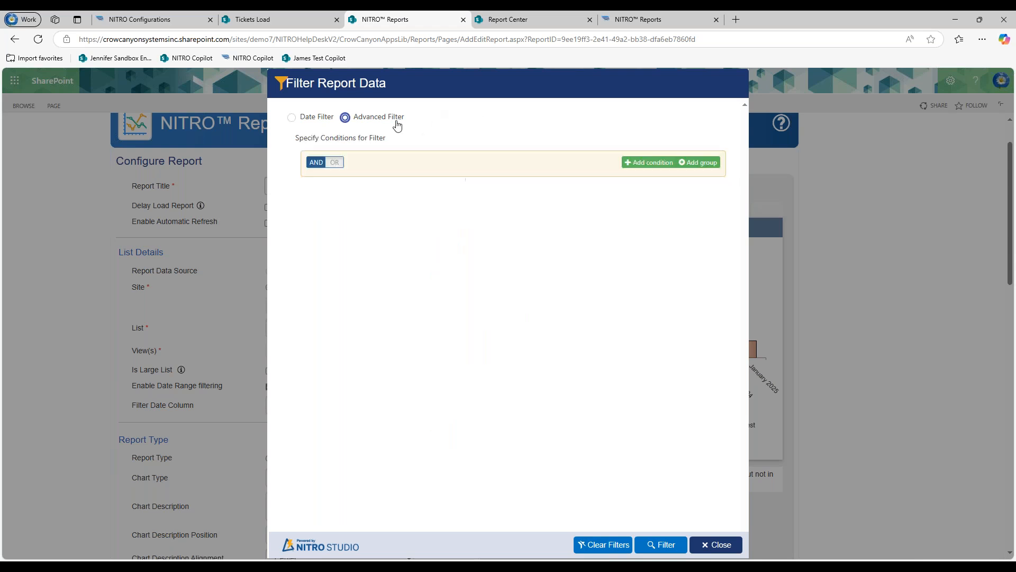
{"action": "left_click", "coordinate": [317, 120]}
{"action": "left_click", "coordinate": [715, 545]}
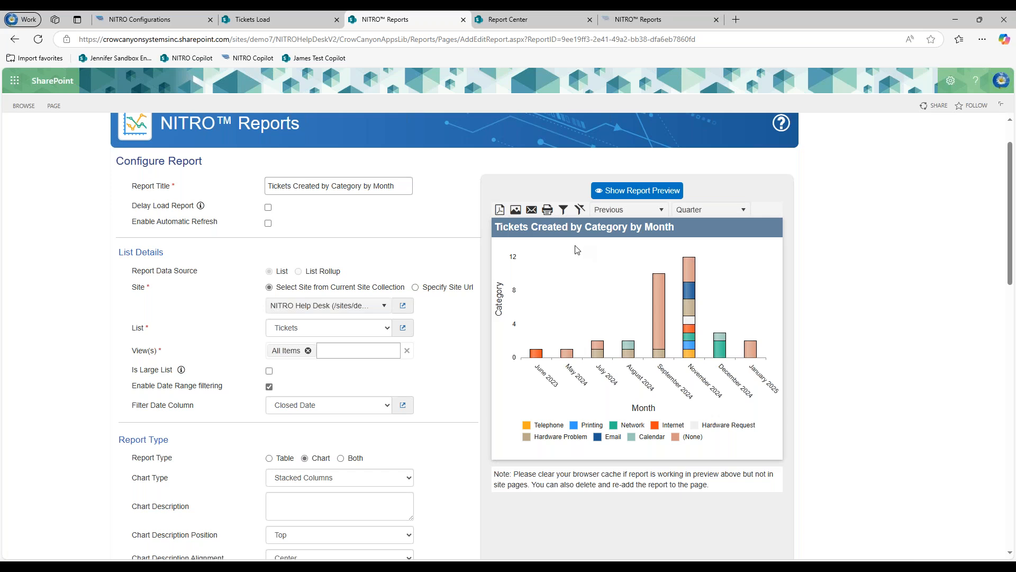
Clear the date filter from the report preview and download the chart as an image.
{"action": "left_click", "coordinate": [580, 214]}
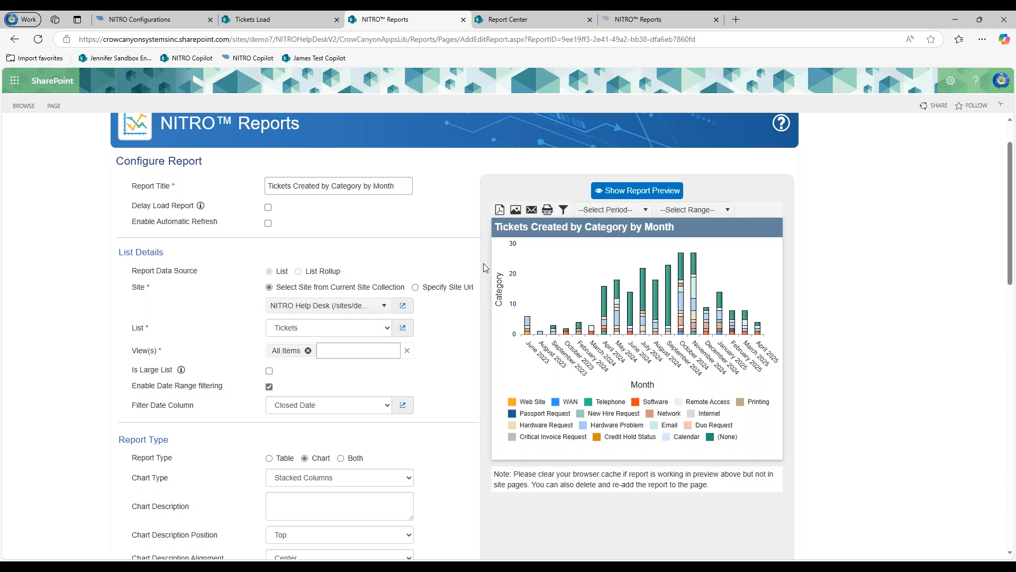
{"action": "scroll", "coordinate": [484, 263], "scroll_direction": "down", "scroll_amount": 1}
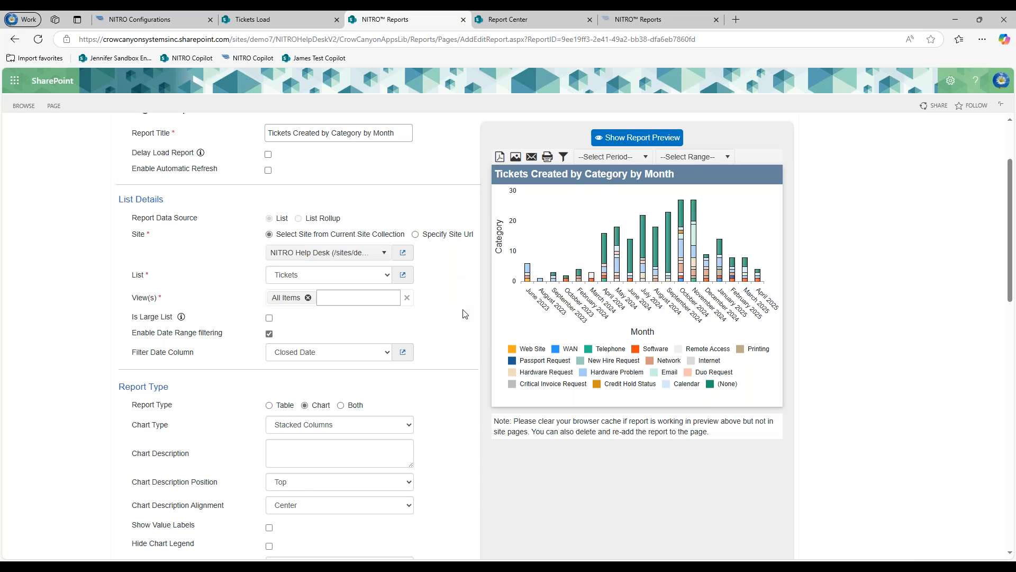
{"action": "left_click", "coordinate": [516, 160]}
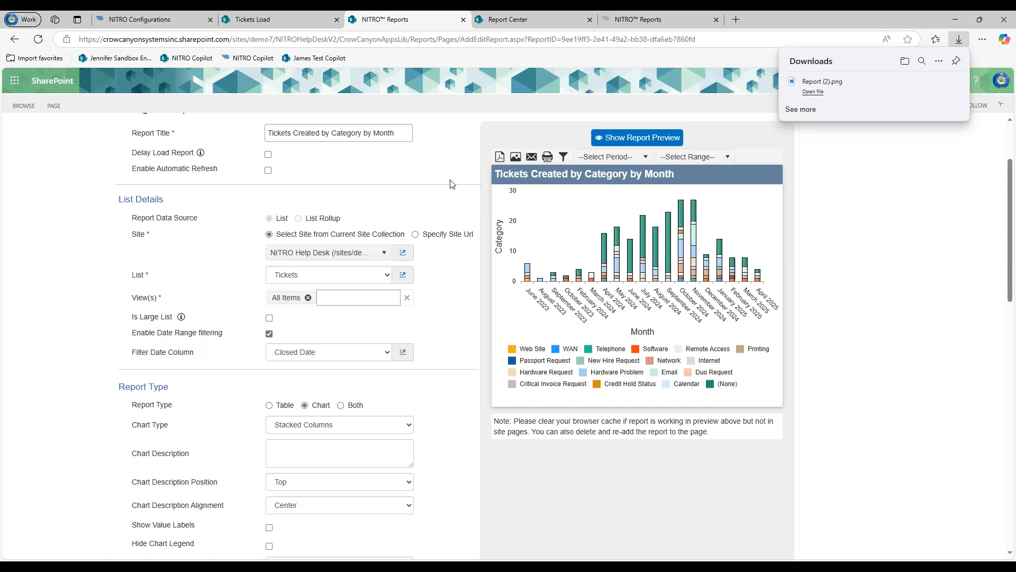
{"action": "scroll", "coordinate": [473, 194], "scroll_direction": "up", "scroll_amount": 2}
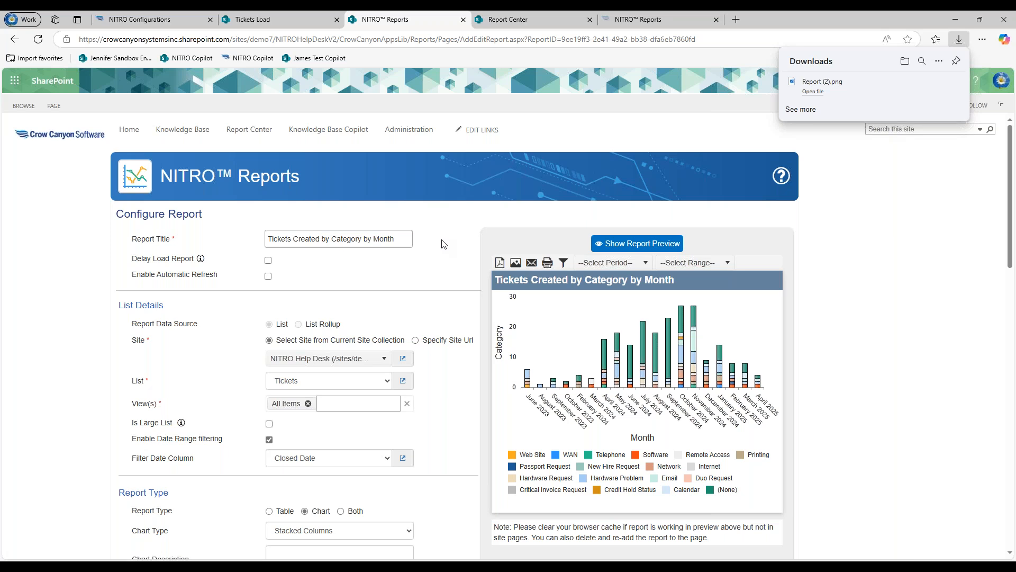
{"action": "scroll", "coordinate": [442, 243], "scroll_direction": "down", "scroll_amount": 1}
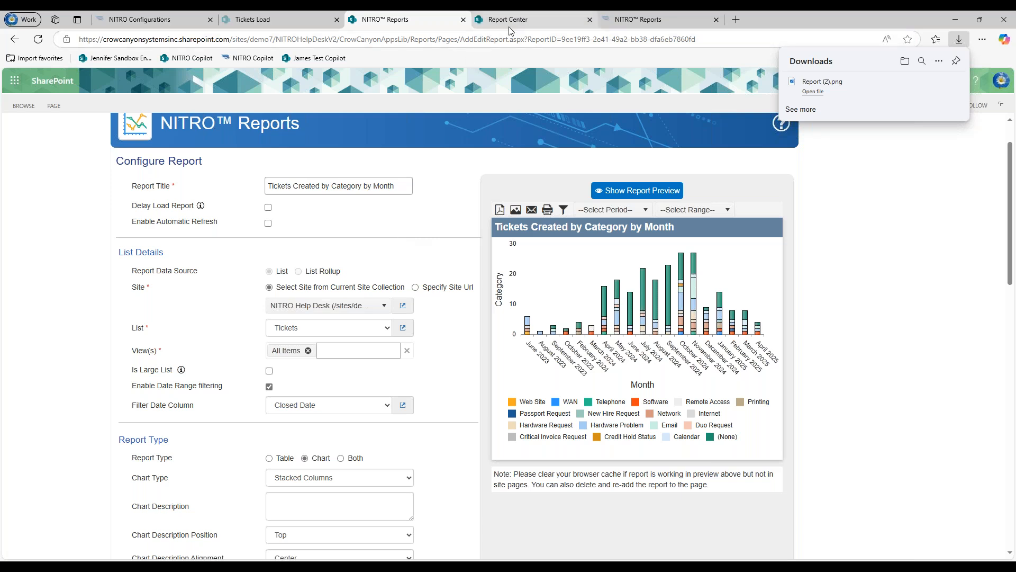
Open the Report Center settings in NITRO Reports and compare the search and grouping options with the Report Center page.
{"action": "left_click", "coordinate": [558, 23]}
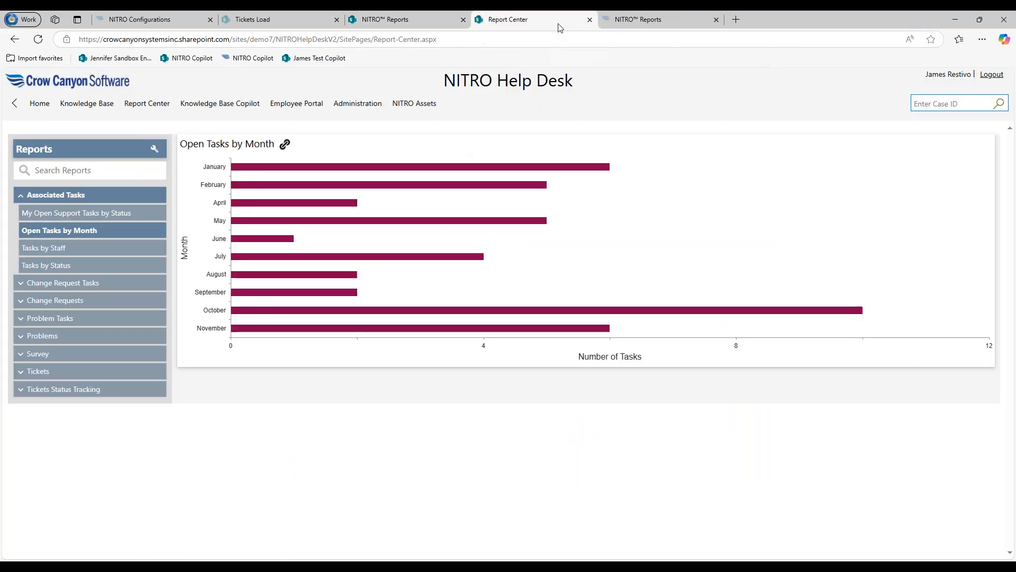
{"action": "left_click", "coordinate": [630, 23]}
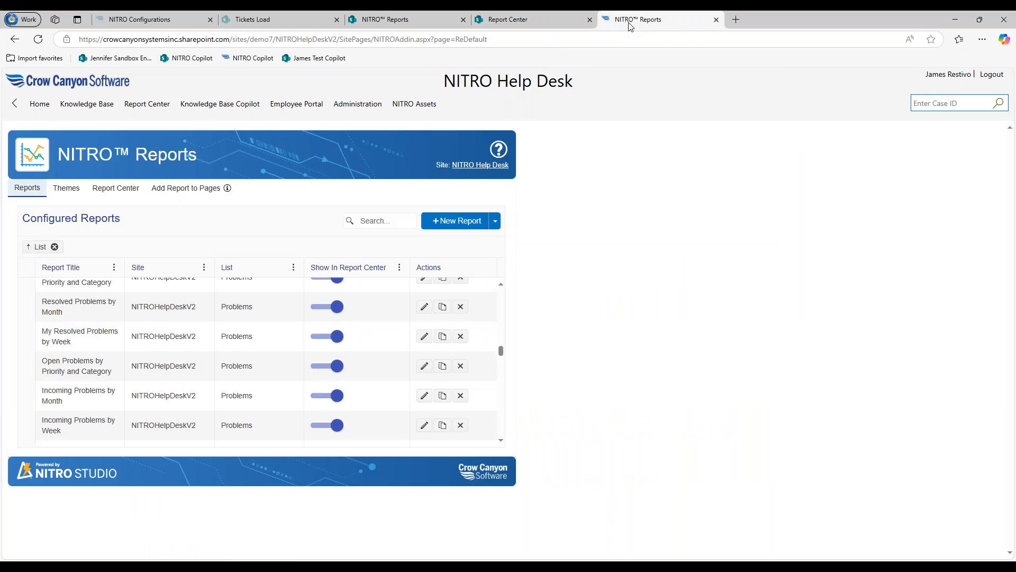
{"action": "left_click", "coordinate": [115, 193]}
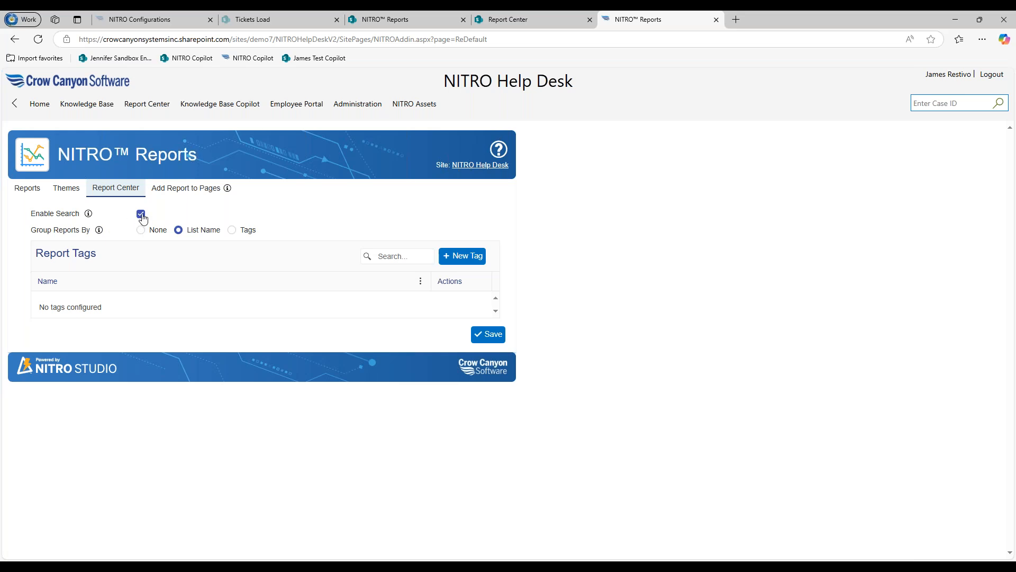
{"action": "mouse_move", "coordinate": [99, 234]}
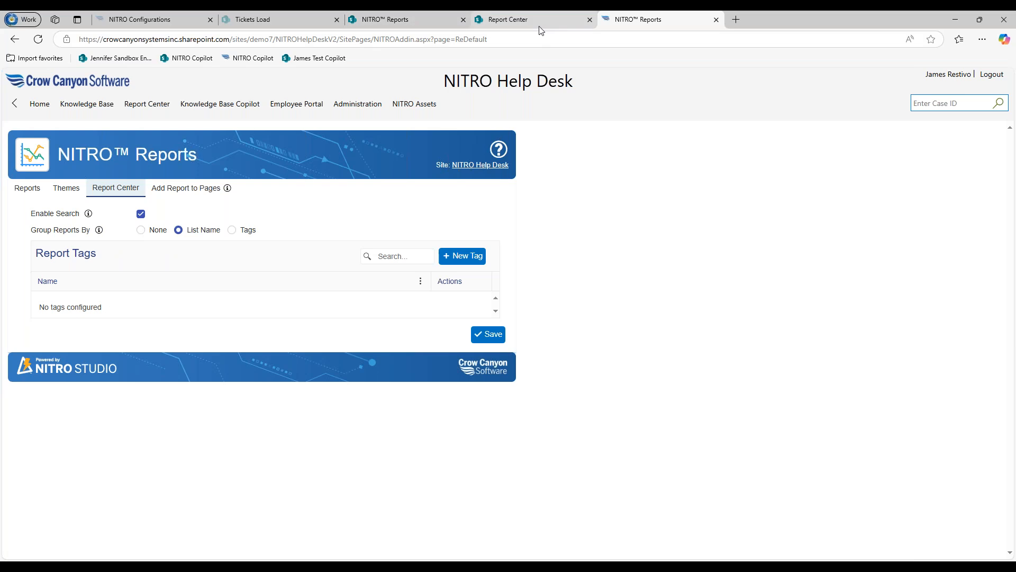
{"action": "left_click", "coordinate": [508, 19]}
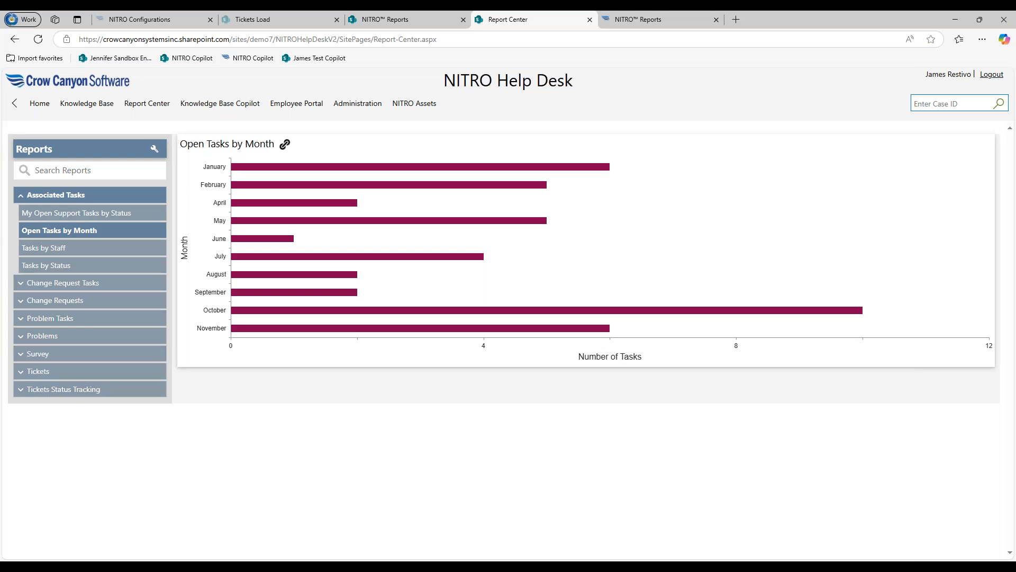
Set the Report Center's report grouping to None, save the settings, and reload the Report Center page.
{"action": "left_click", "coordinate": [654, 21]}
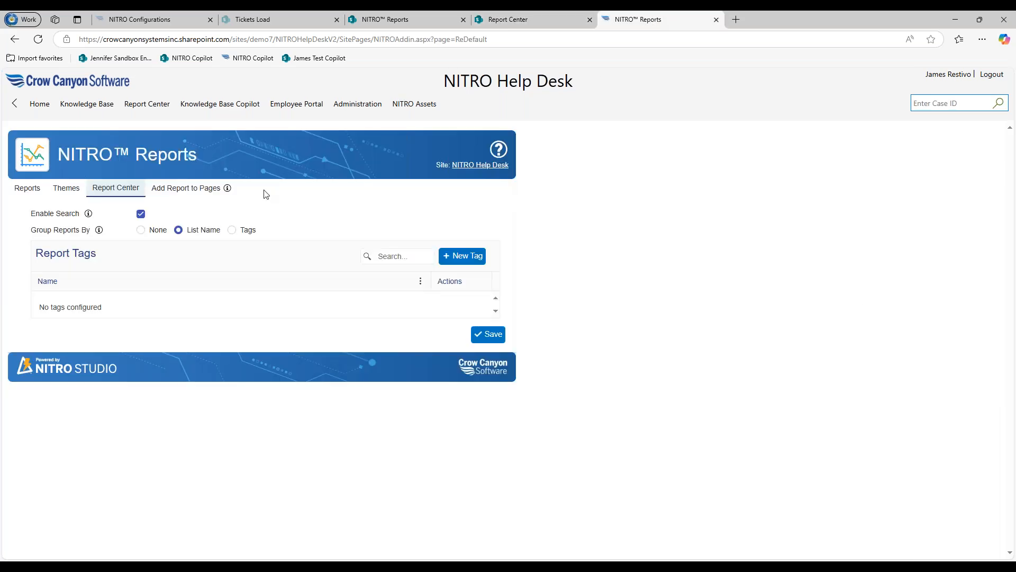
{"action": "left_click", "coordinate": [141, 231]}
{"action": "left_click", "coordinate": [476, 336]}
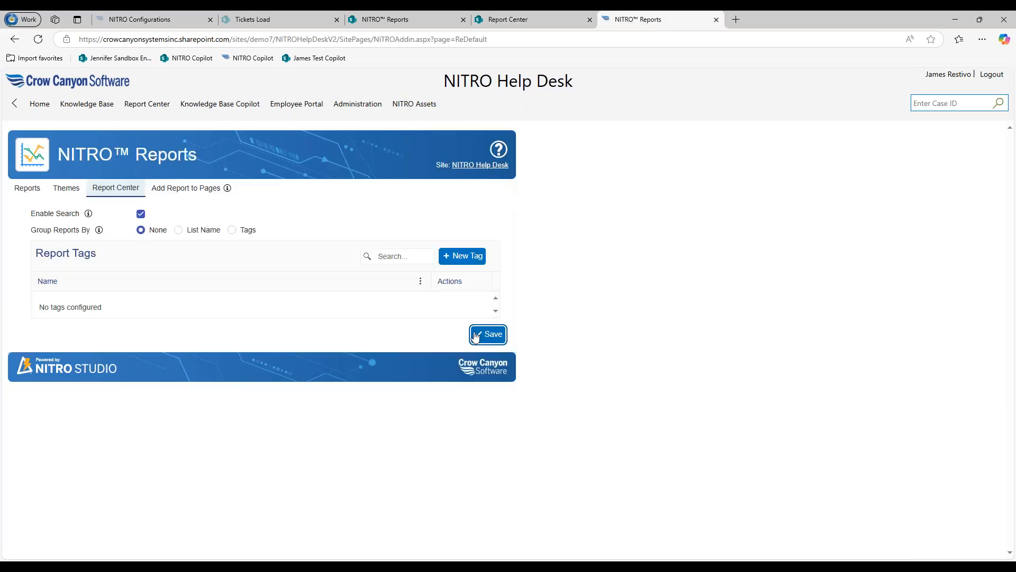
{"action": "left_click", "coordinate": [542, 16]}
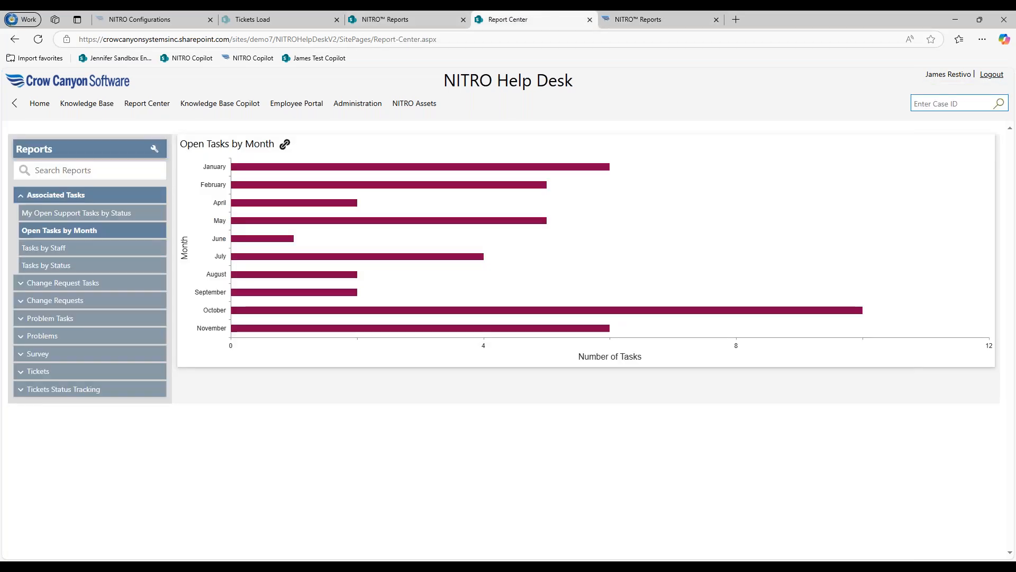
{"action": "left_click", "coordinate": [38, 40]}
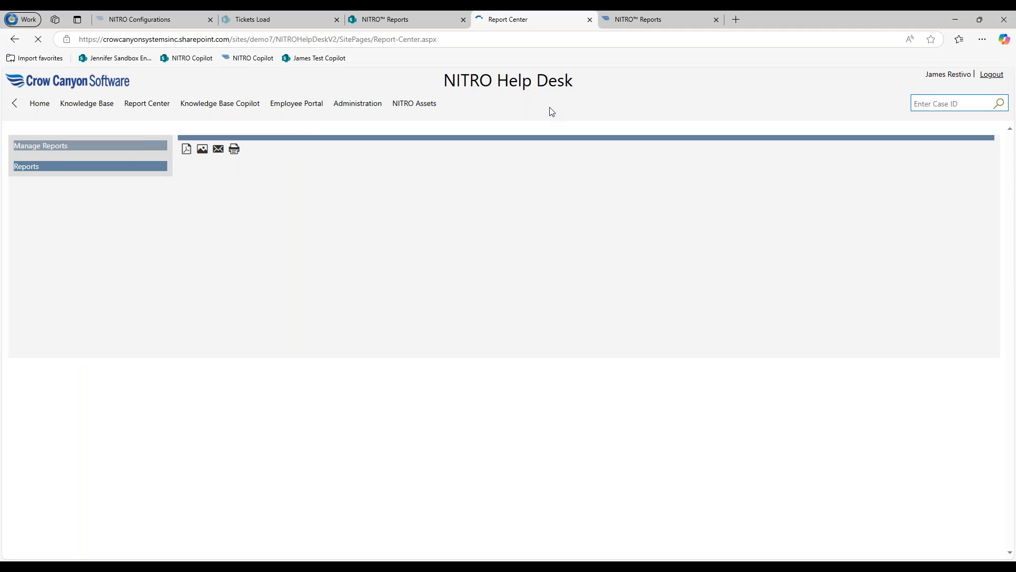
Browse the full report list in the Report Center and return to the Report Center settings.
{"action": "left_click", "coordinate": [129, 172]}
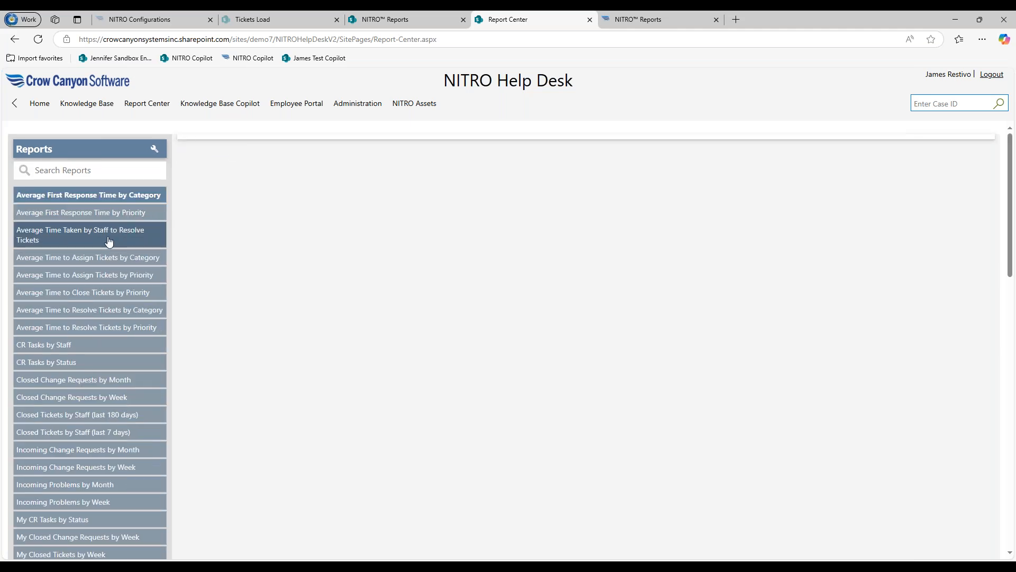
{"action": "scroll", "coordinate": [124, 260], "scroll_direction": "down", "scroll_amount": 7}
{"action": "scroll", "coordinate": [90, 250], "scroll_direction": "down", "scroll_amount": 8}
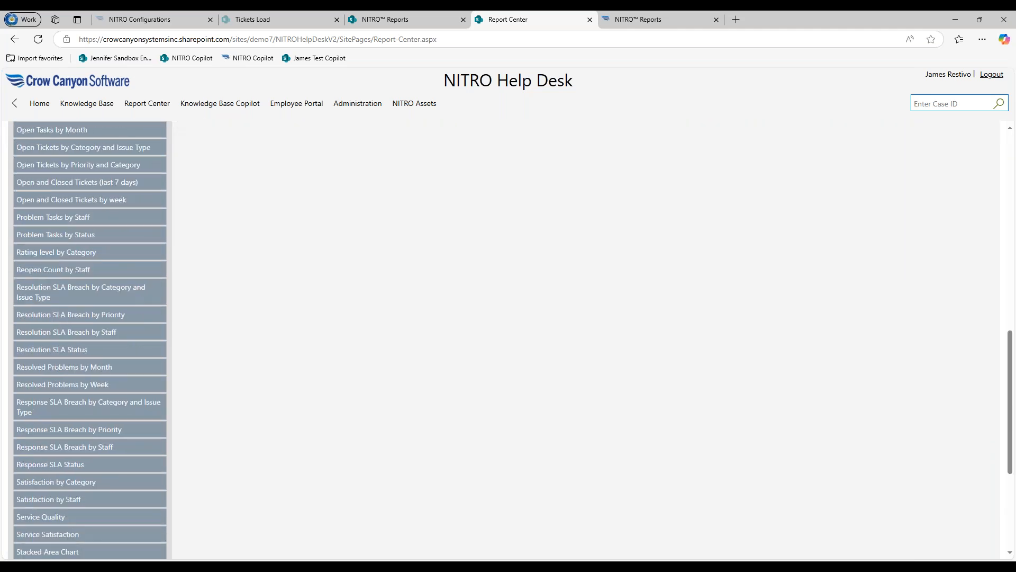
{"action": "scroll", "coordinate": [90, 250], "scroll_direction": "up", "scroll_amount": 15}
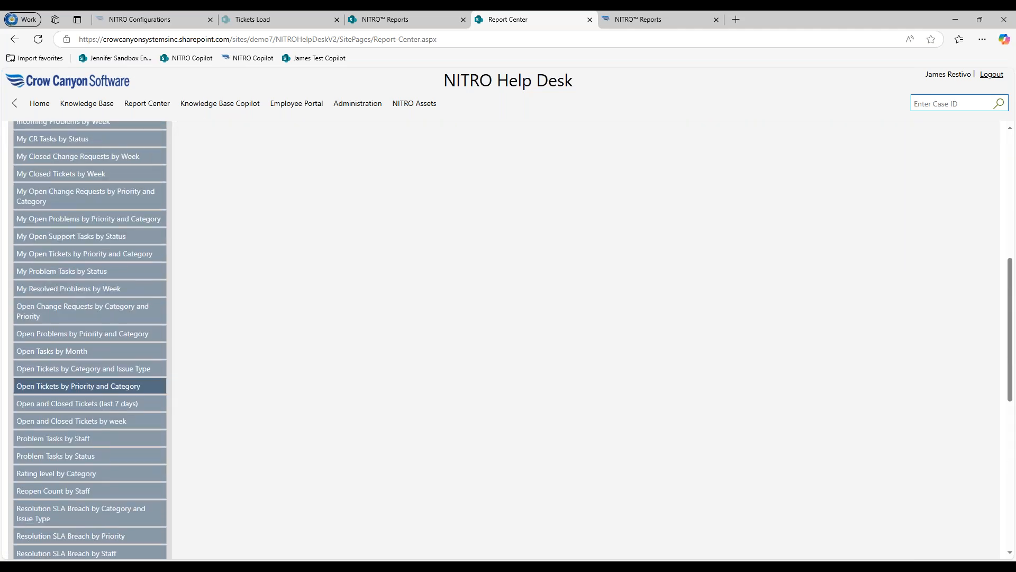
{"action": "left_click", "coordinate": [671, 21]}
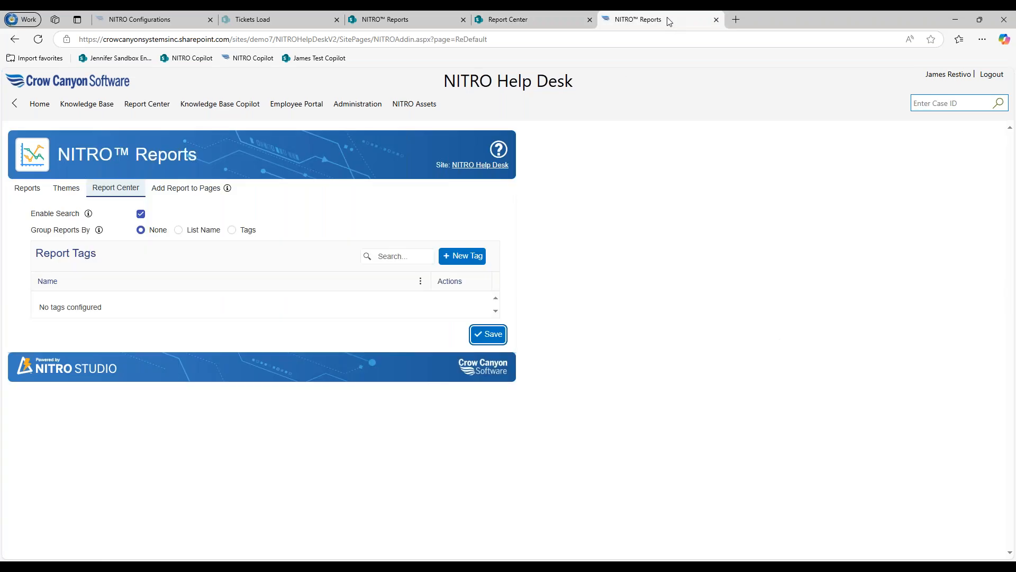
Set the Report Center's report grouping to List Name, save the settings, and reload the Report Center page.
{"action": "left_click", "coordinate": [194, 233]}
{"action": "left_click", "coordinate": [492, 336]}
{"action": "left_click", "coordinate": [550, 21]}
{"action": "left_click", "coordinate": [40, 43]}
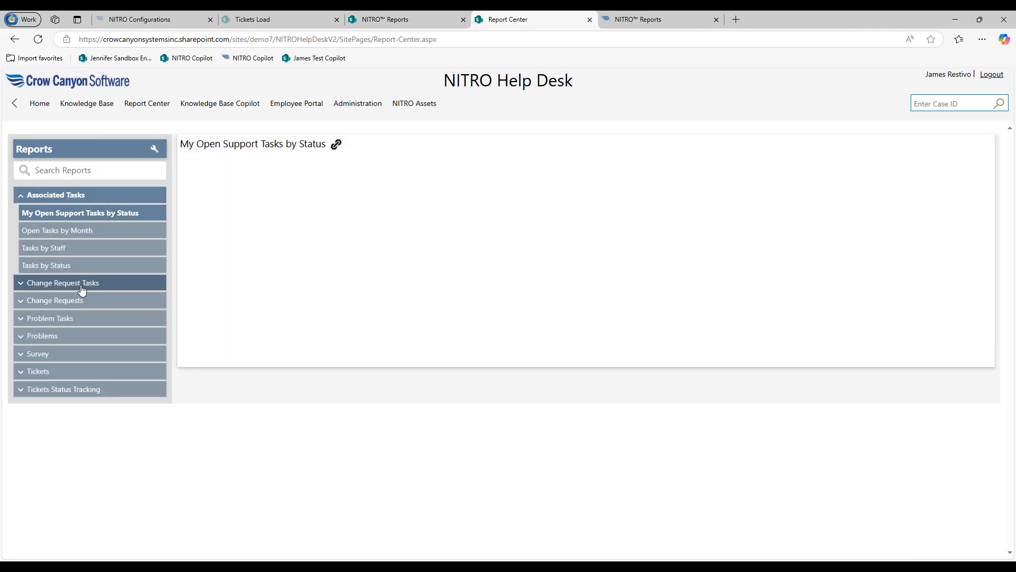
Browse the Change Request Tasks and Change Requests groups and view the Staff Load (Open Change Requests by Staff) report.
{"action": "left_click", "coordinate": [82, 290]}
{"action": "left_click", "coordinate": [39, 196]}
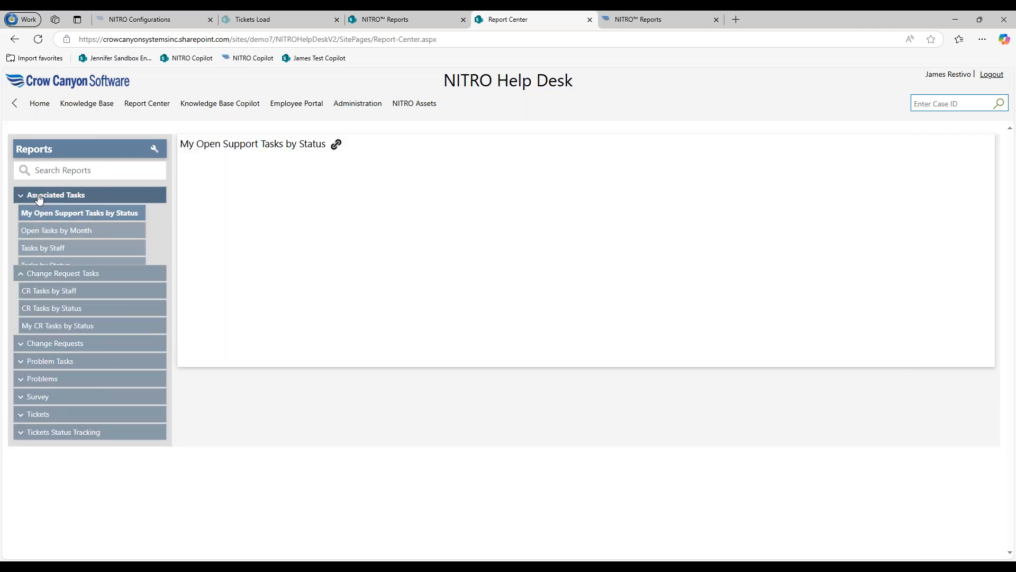
{"action": "left_click", "coordinate": [45, 282]}
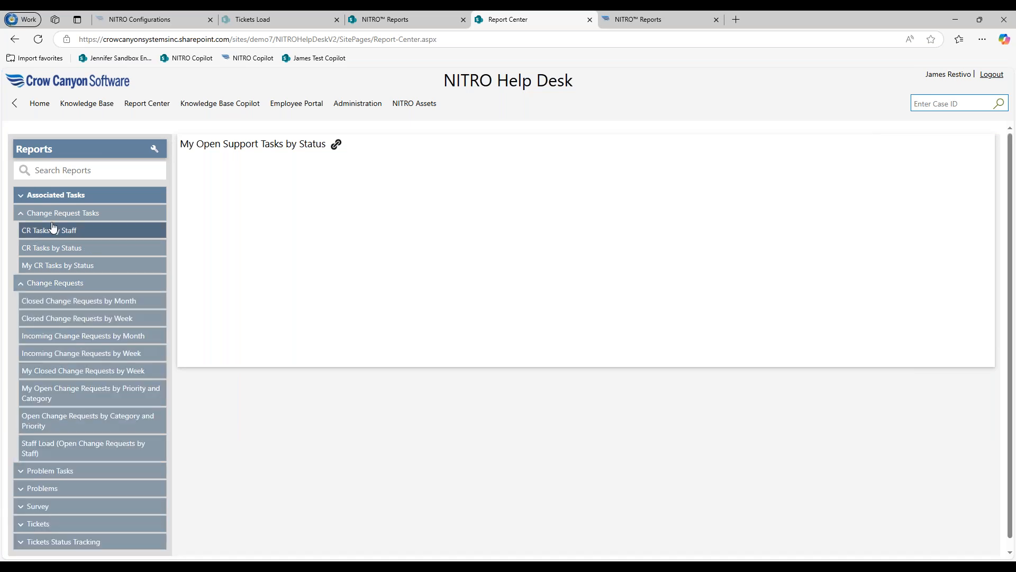
{"action": "left_click", "coordinate": [62, 216]}
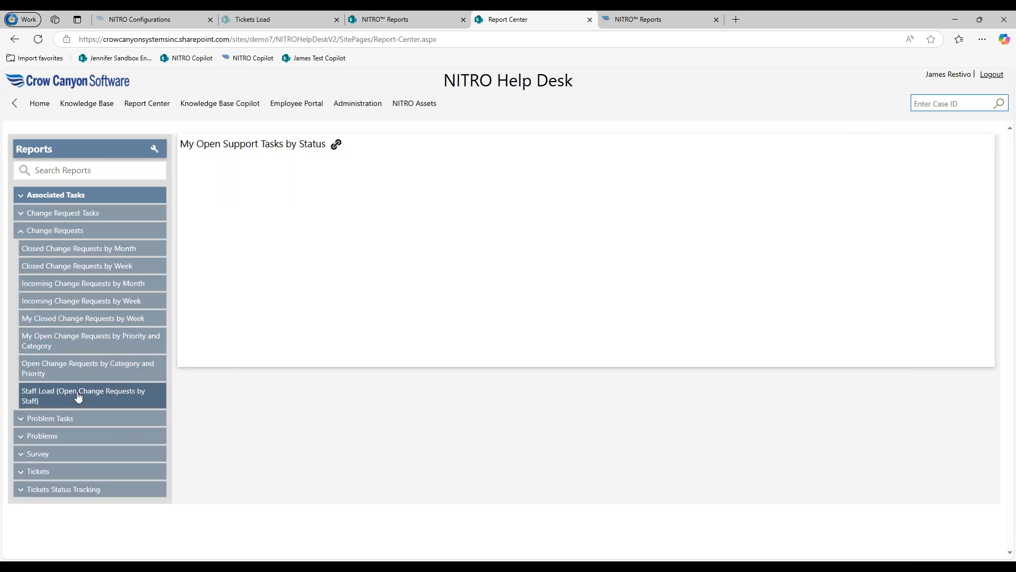
{"action": "left_click", "coordinate": [78, 392]}
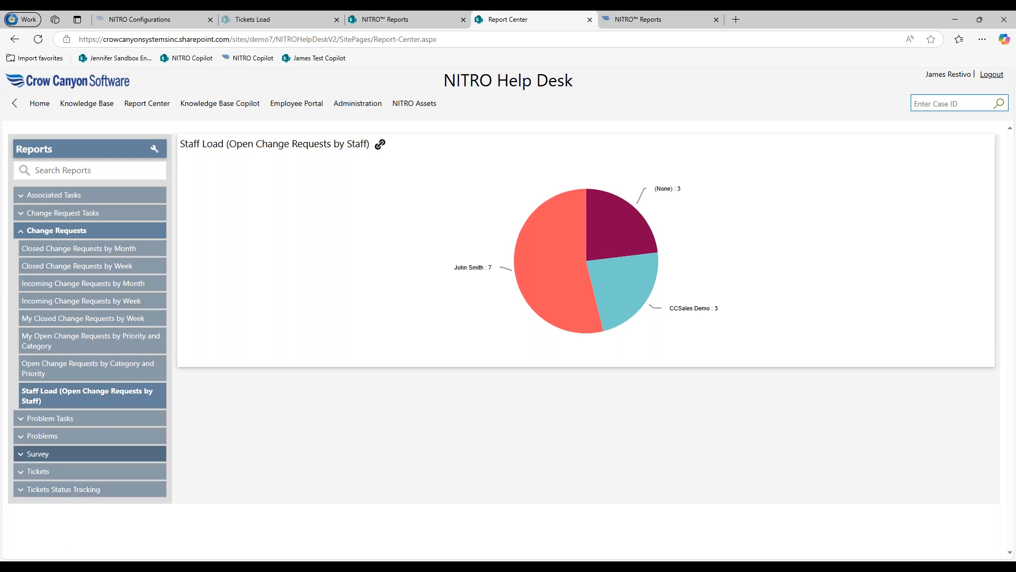
View the Reopen Count by Staff report under Tickets Status Tracking and collapse the expanded report groups.
{"action": "left_click", "coordinate": [87, 489]}
{"action": "left_click", "coordinate": [87, 507]}
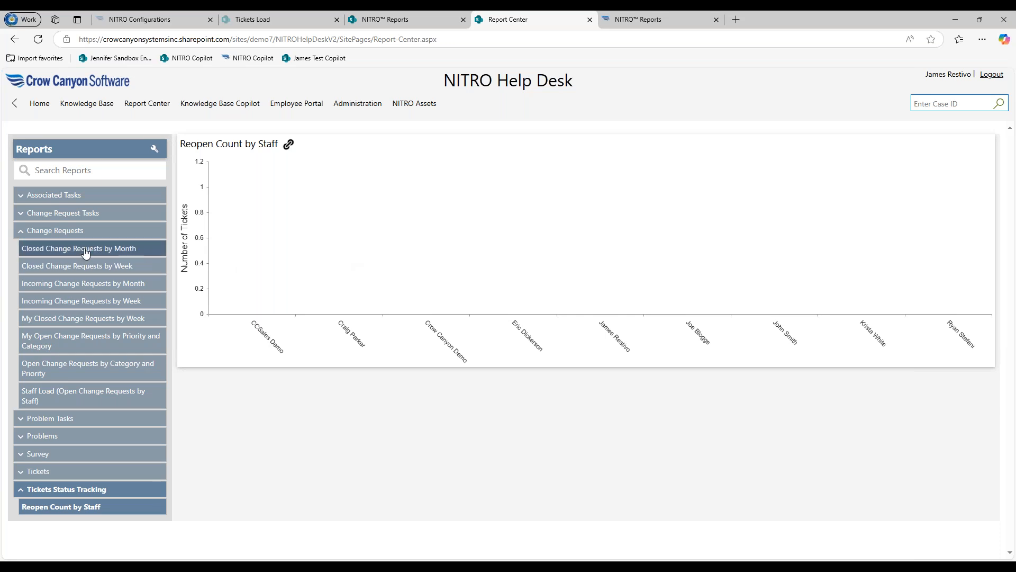
{"action": "left_click", "coordinate": [93, 230]}
{"action": "left_click", "coordinate": [99, 319]}
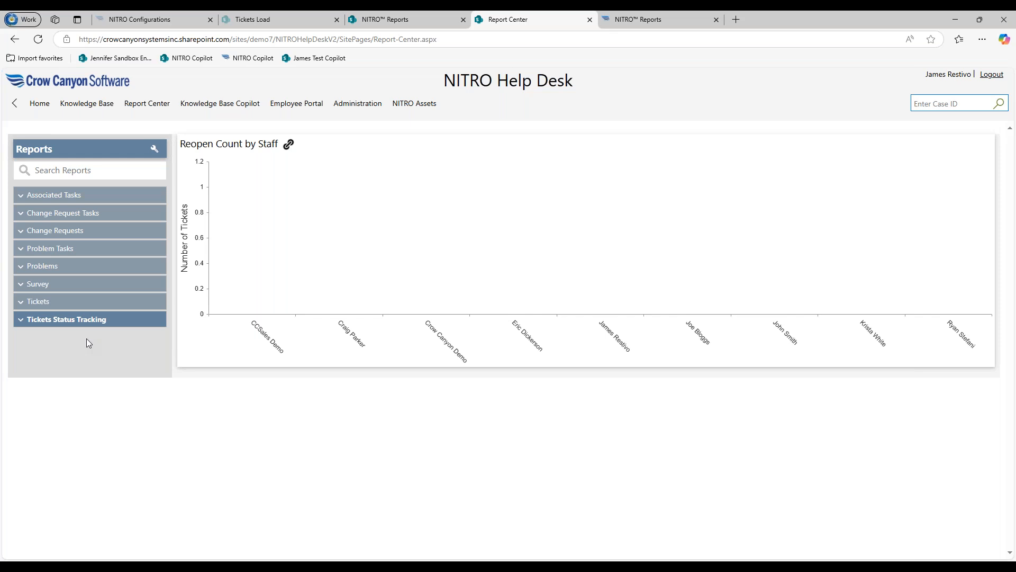
Add a report tag named KPI in the Report Center settings.
{"action": "left_click", "coordinate": [666, 17]}
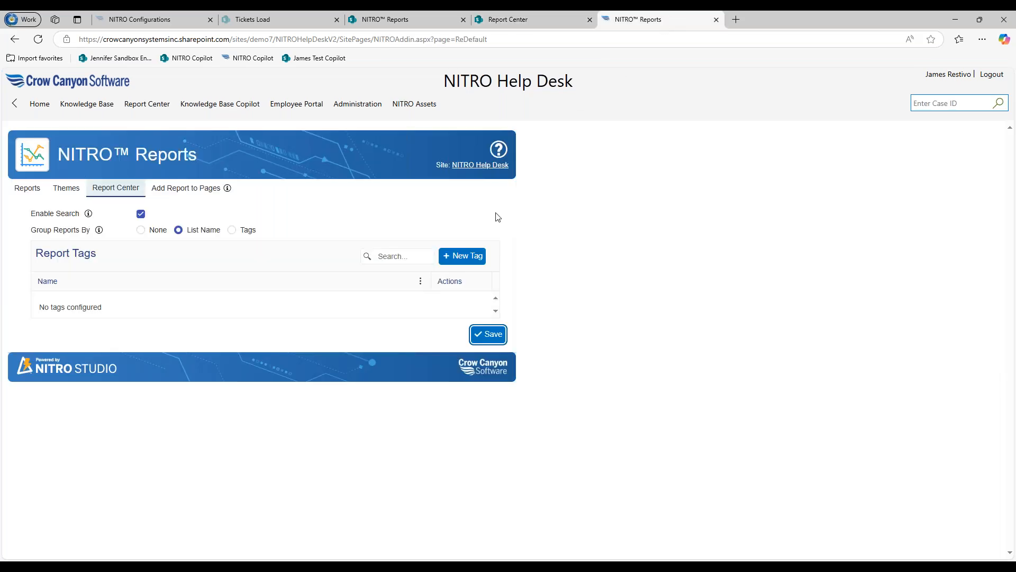
{"action": "left_click", "coordinate": [475, 257]}
{"action": "left_click", "coordinate": [507, 123]}
{"action": "type", "text": "KPI"}
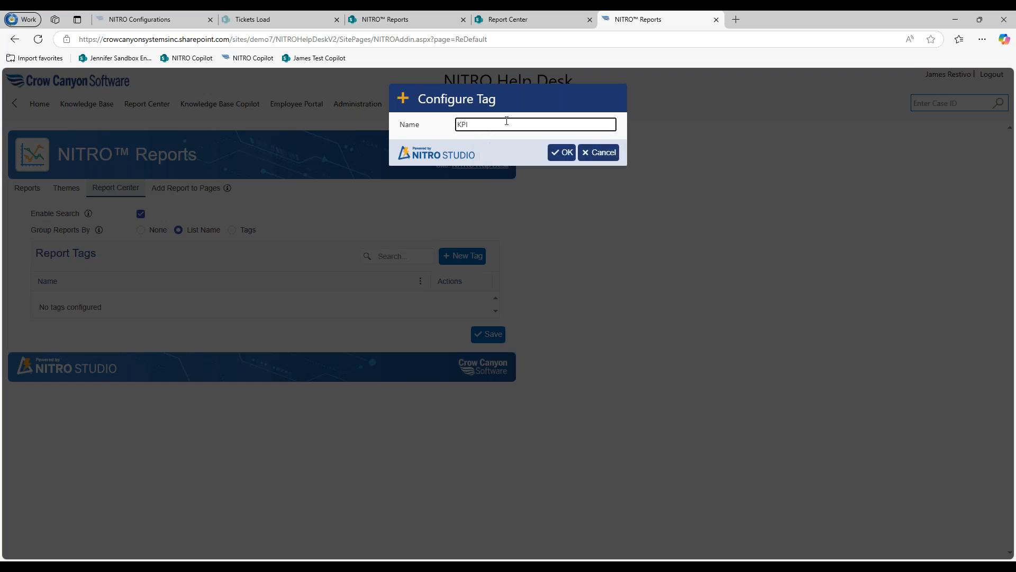
{"action": "left_click", "coordinate": [556, 152]}
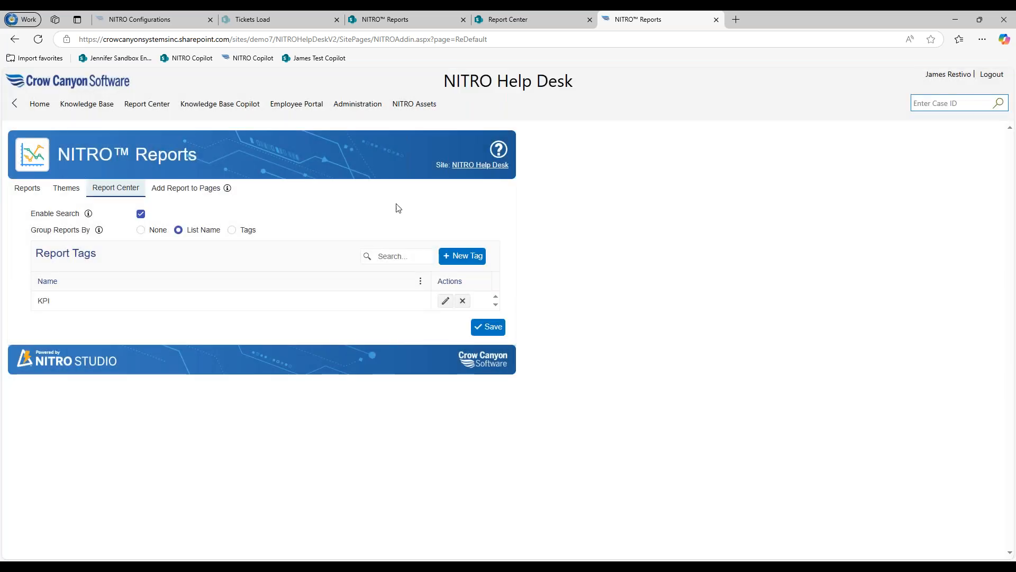
Set the Report Center's report grouping to Tags, save the settings, and reload the Report Center page.
{"action": "left_click", "coordinate": [244, 230]}
{"action": "left_click", "coordinate": [490, 329]}
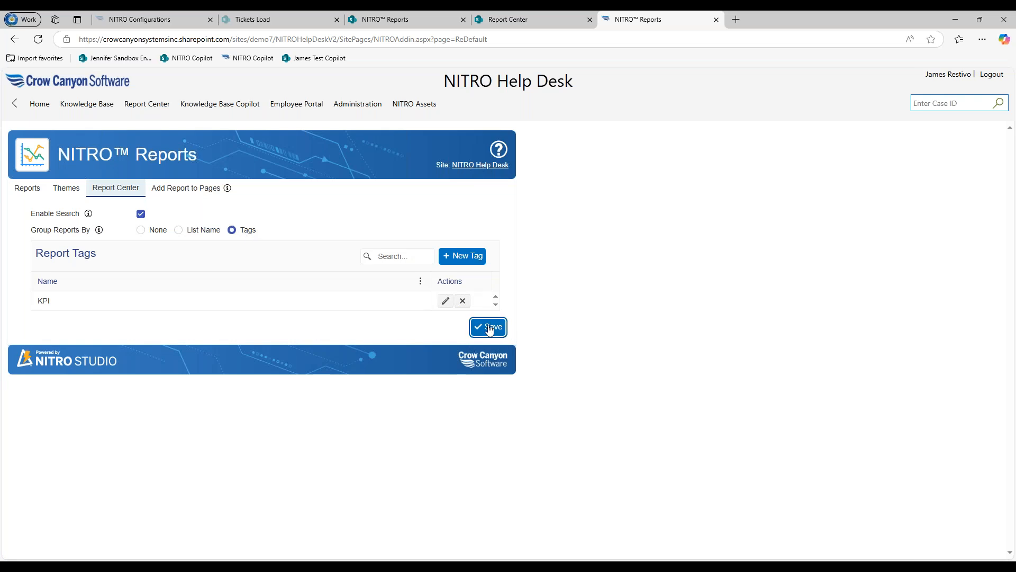
{"action": "left_click", "coordinate": [522, 17]}
{"action": "left_click", "coordinate": [36, 41]}
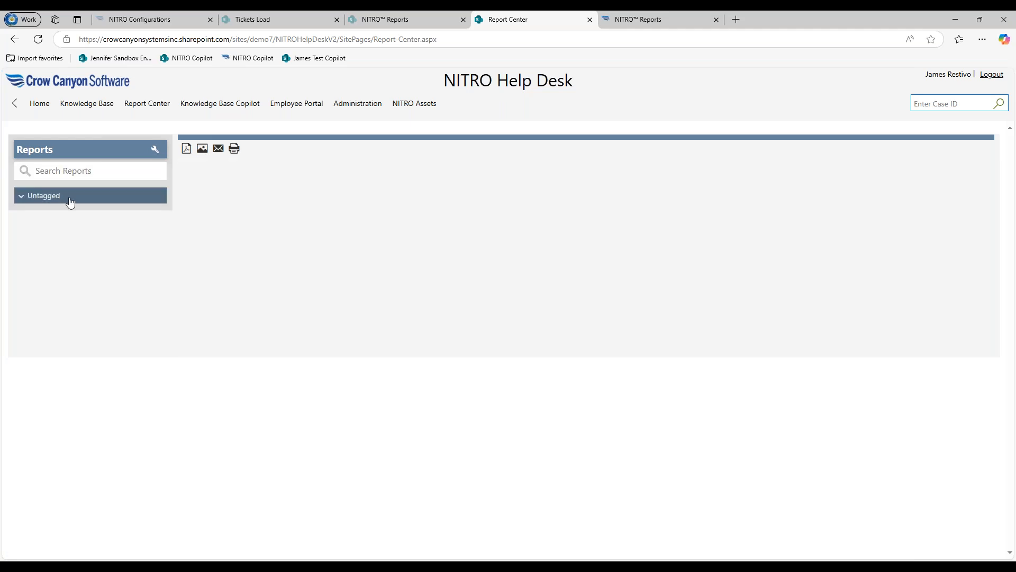
Expand the Untagged group in the Report Center and look through its reports.
{"action": "left_click", "coordinate": [70, 198]}
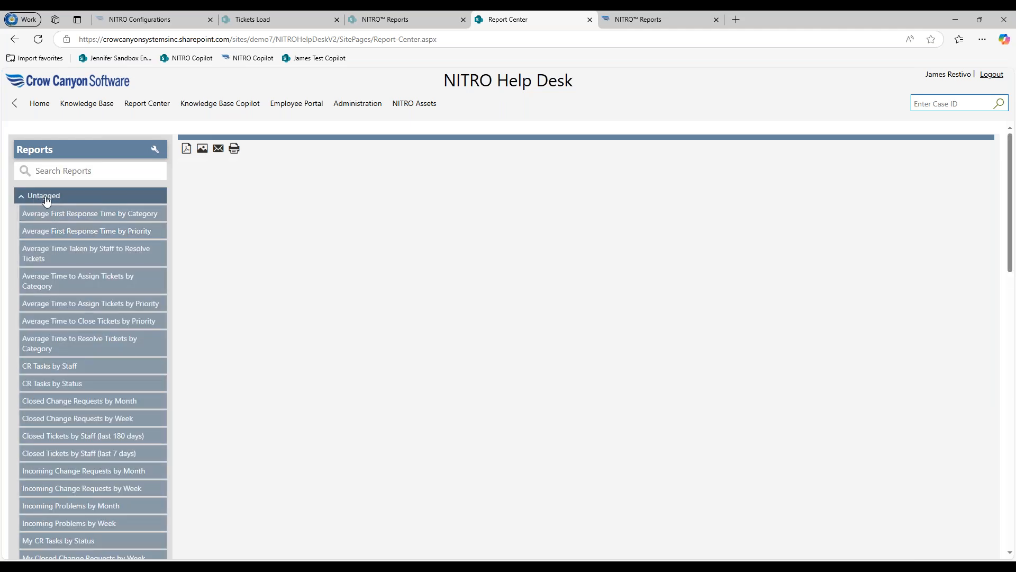
{"action": "scroll", "coordinate": [122, 264], "scroll_direction": "down", "scroll_amount": 6}
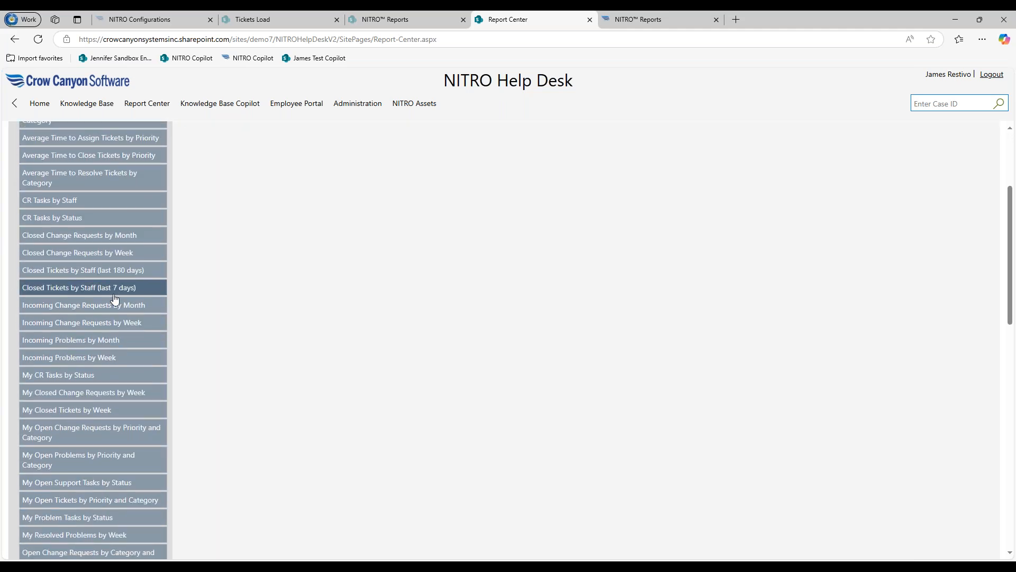
{"action": "scroll", "coordinate": [115, 296], "scroll_direction": "down", "scroll_amount": 5}
{"action": "scroll", "coordinate": [117, 292], "scroll_direction": "up", "scroll_amount": 10}
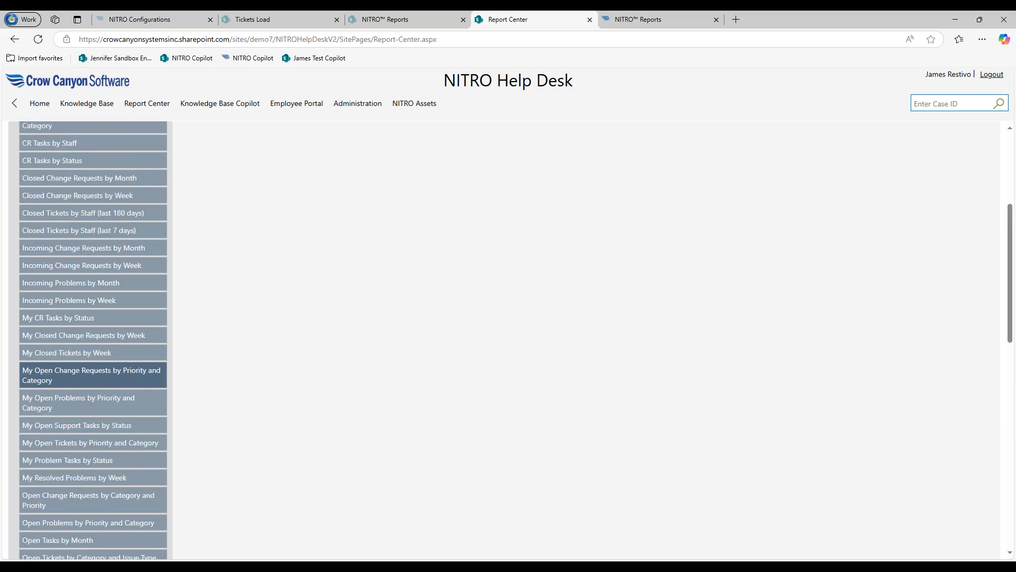
{"action": "scroll", "coordinate": [117, 290], "scroll_direction": "up", "scroll_amount": 1}
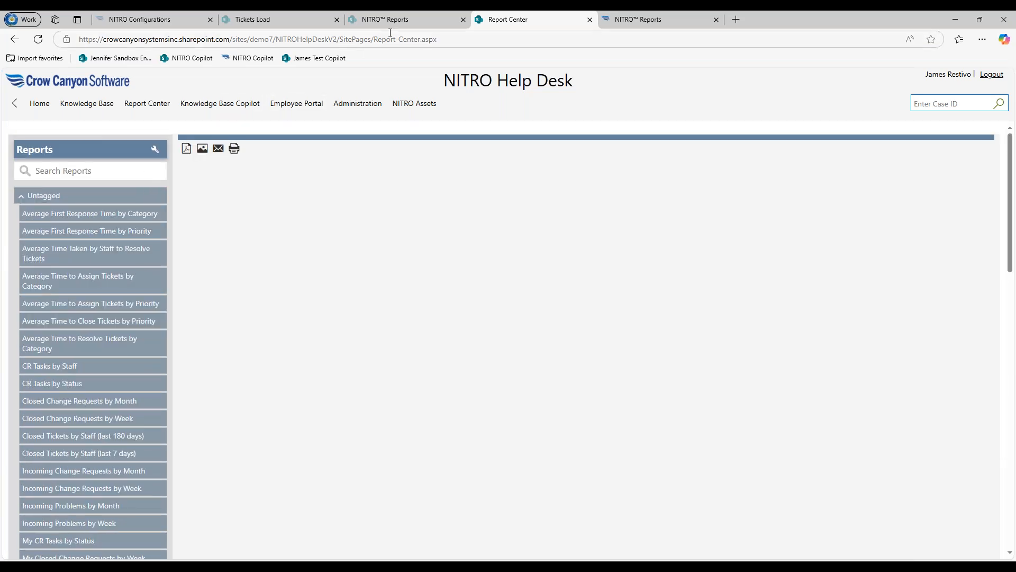
Check the available report tags in the Tickets Created by Category by Month configuration and reload the page to refresh them.
{"action": "mouse_move", "coordinate": [394, 24]}
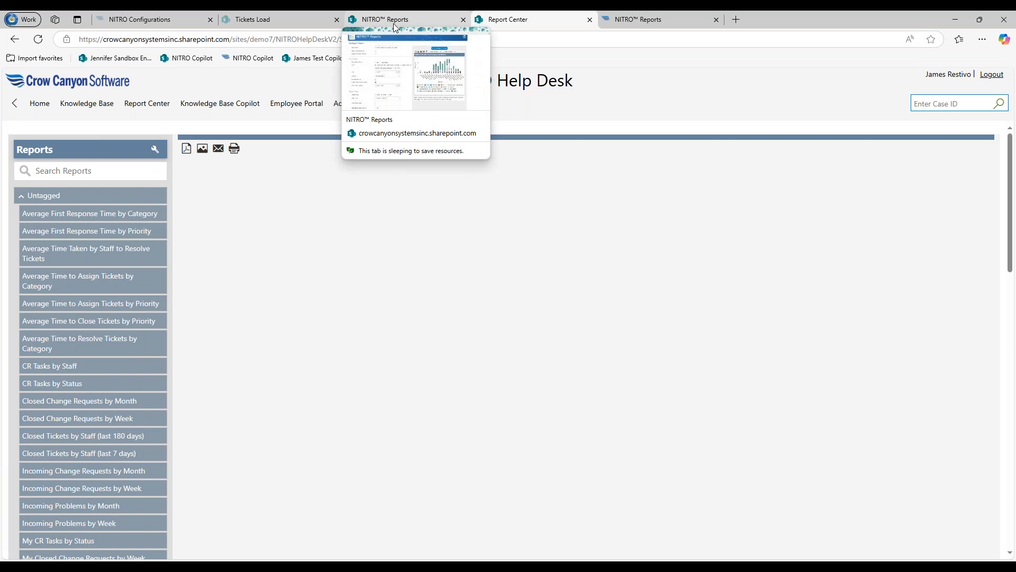
{"action": "left_click", "coordinate": [393, 23]}
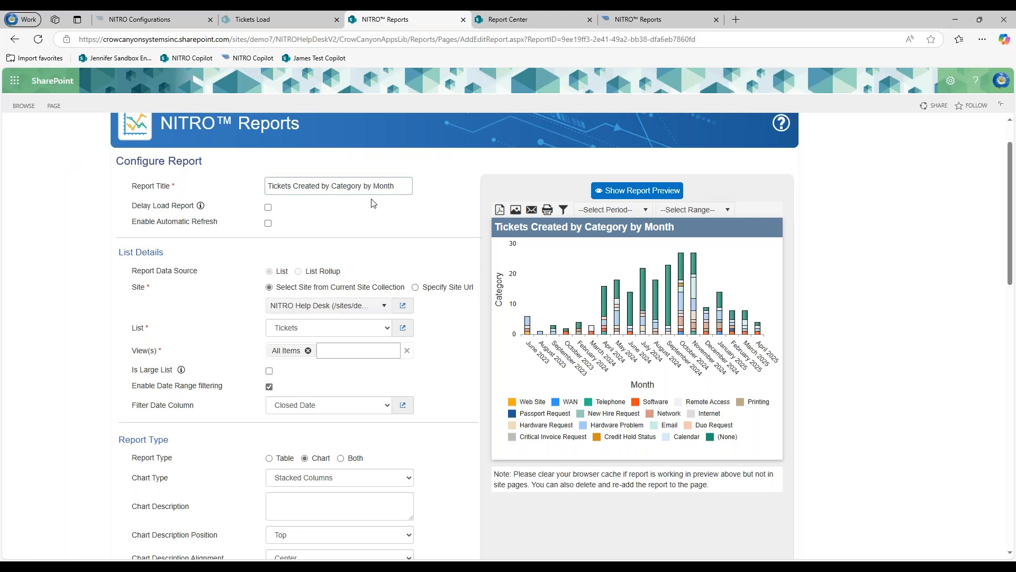
{"action": "scroll", "coordinate": [444, 239], "scroll_direction": "down", "scroll_amount": 12}
{"action": "scroll", "coordinate": [448, 282], "scroll_direction": "down", "scroll_amount": 3}
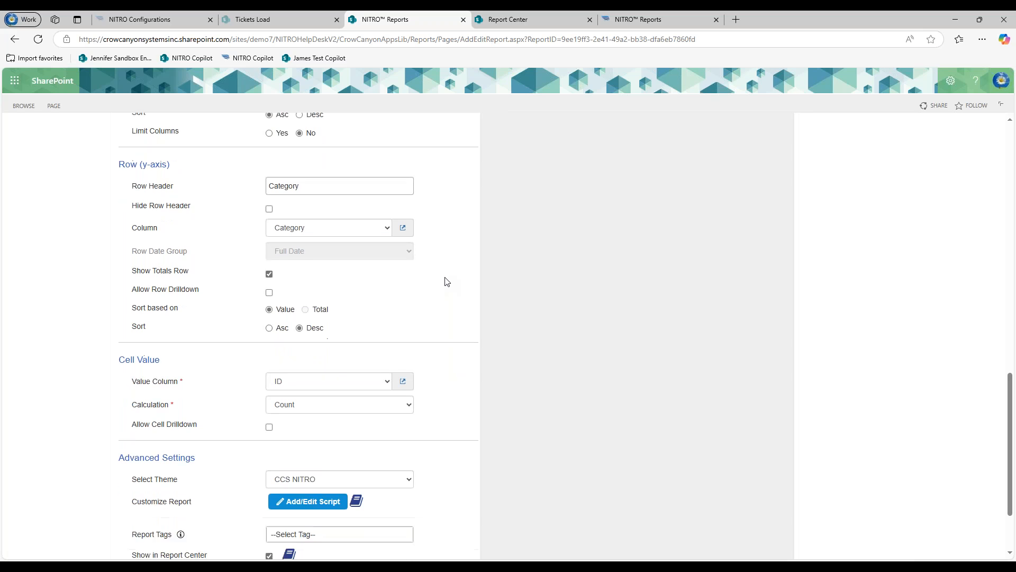
{"action": "left_click", "coordinate": [331, 438]}
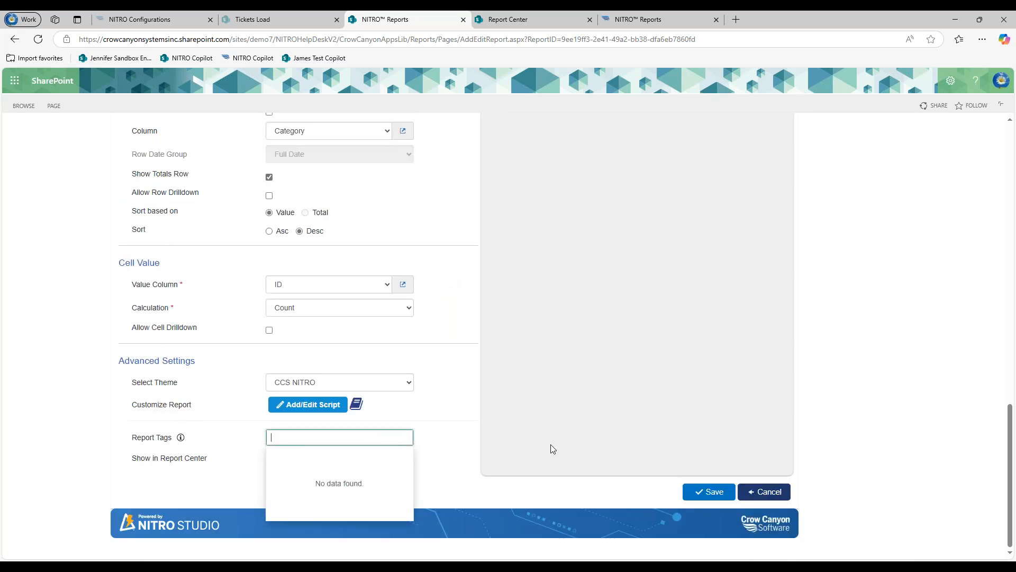
{"action": "left_click", "coordinate": [39, 40]}
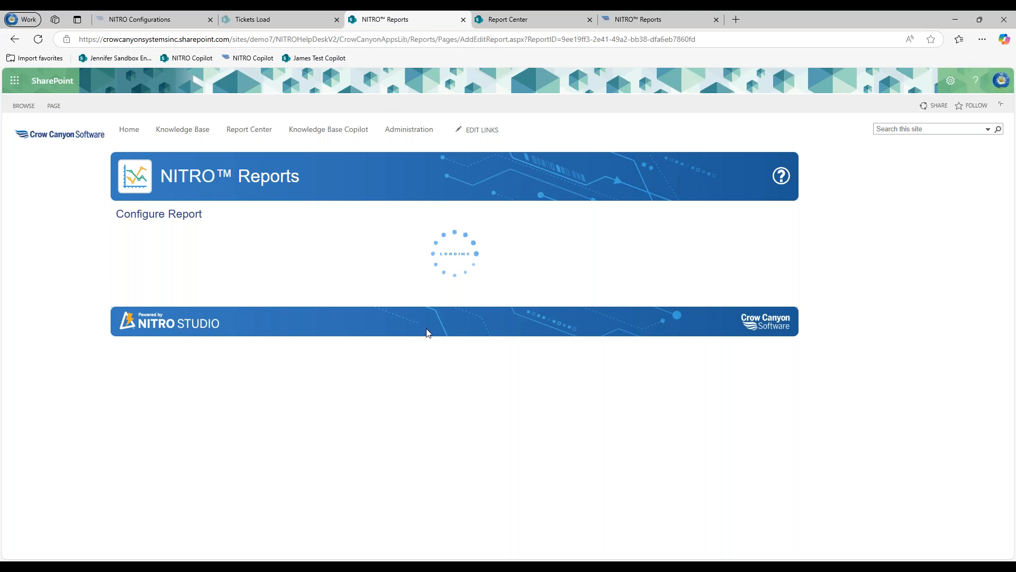
Assign the KPI tag to the Tickets Created by Category by Month report and save the report.
{"action": "scroll", "coordinate": [424, 329], "scroll_direction": "down", "scroll_amount": 15}
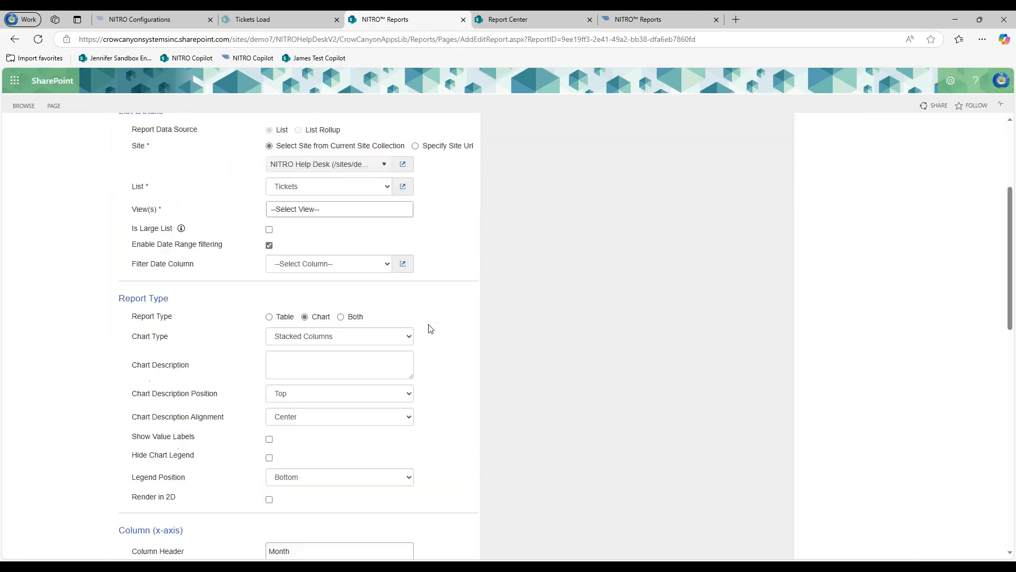
{"action": "scroll", "coordinate": [430, 325], "scroll_direction": "down", "scroll_amount": 3}
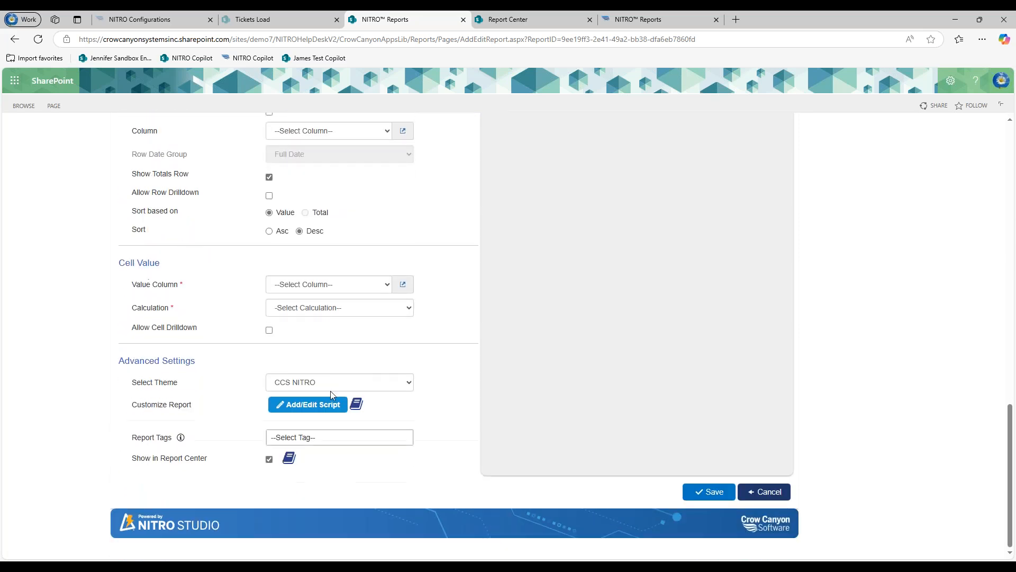
{"action": "left_click", "coordinate": [328, 439]}
{"action": "left_click", "coordinate": [313, 454]}
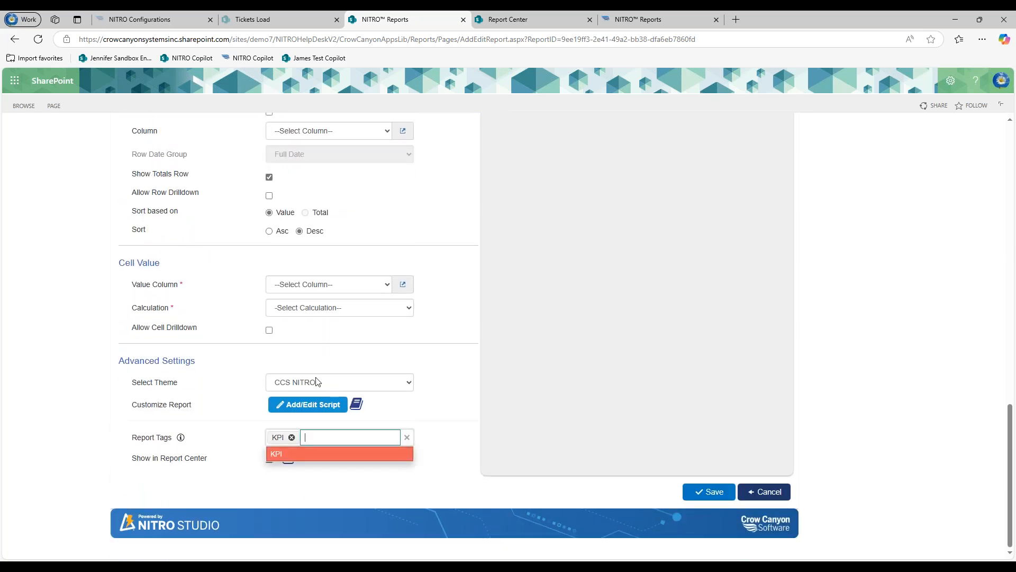
{"action": "scroll", "coordinate": [454, 344], "scroll_direction": "up", "scroll_amount": 1}
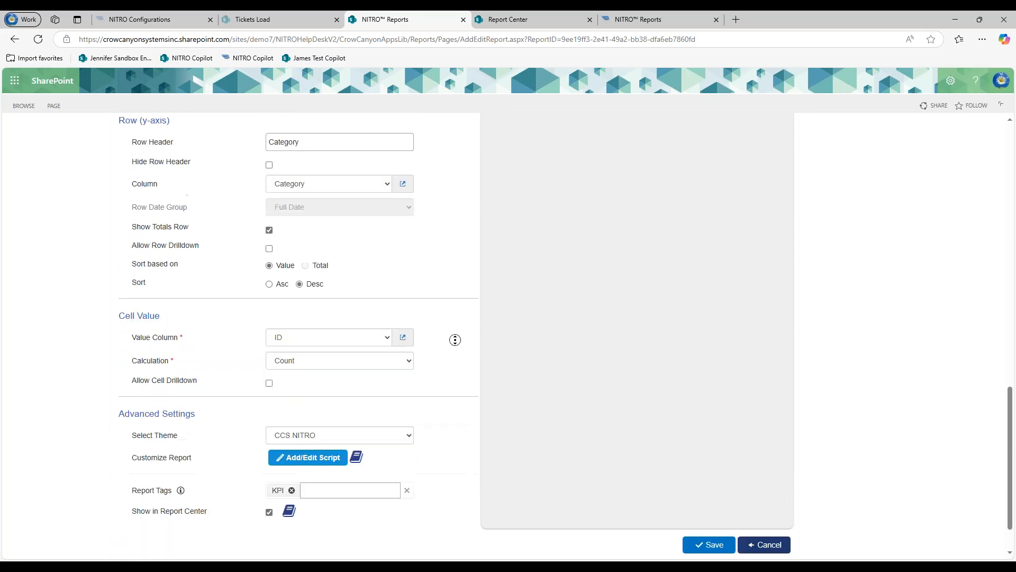
{"action": "scroll", "coordinate": [347, 367], "scroll_direction": "down", "scroll_amount": 1}
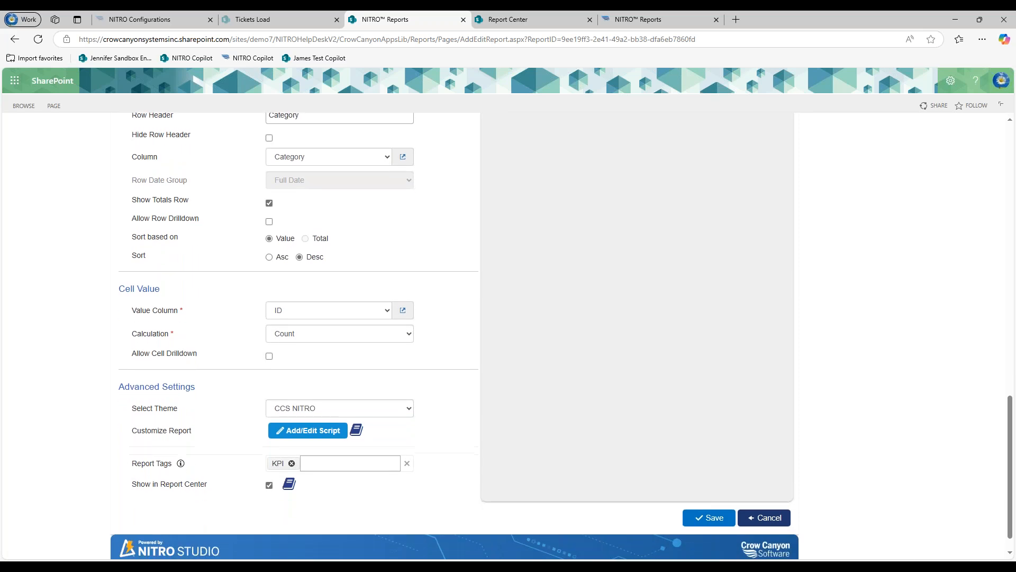
{"action": "left_click", "coordinate": [713, 518]}
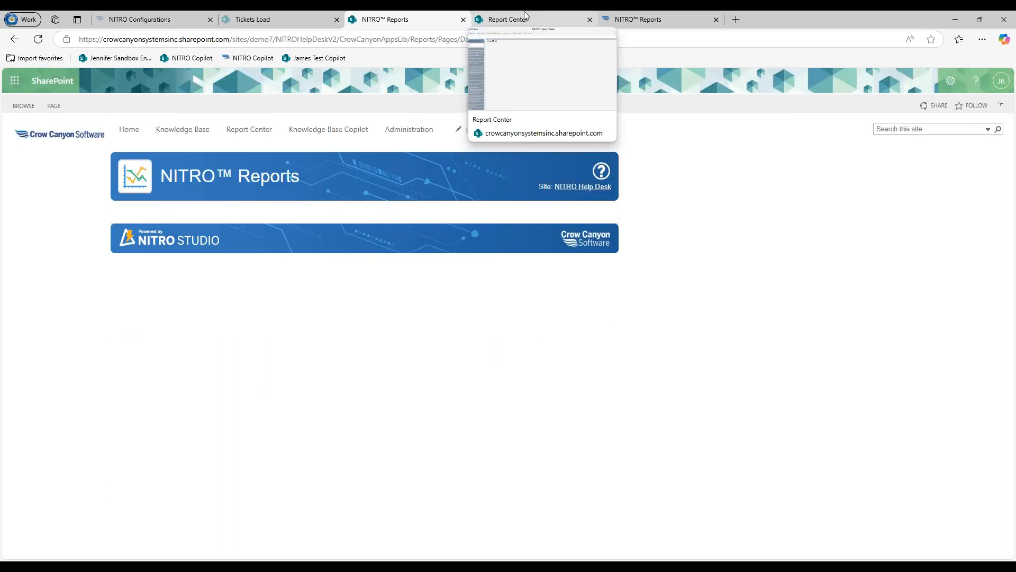
Reload the Report Center and examine the reports in its KPI and Untagged groups.
{"action": "left_click", "coordinate": [526, 15]}
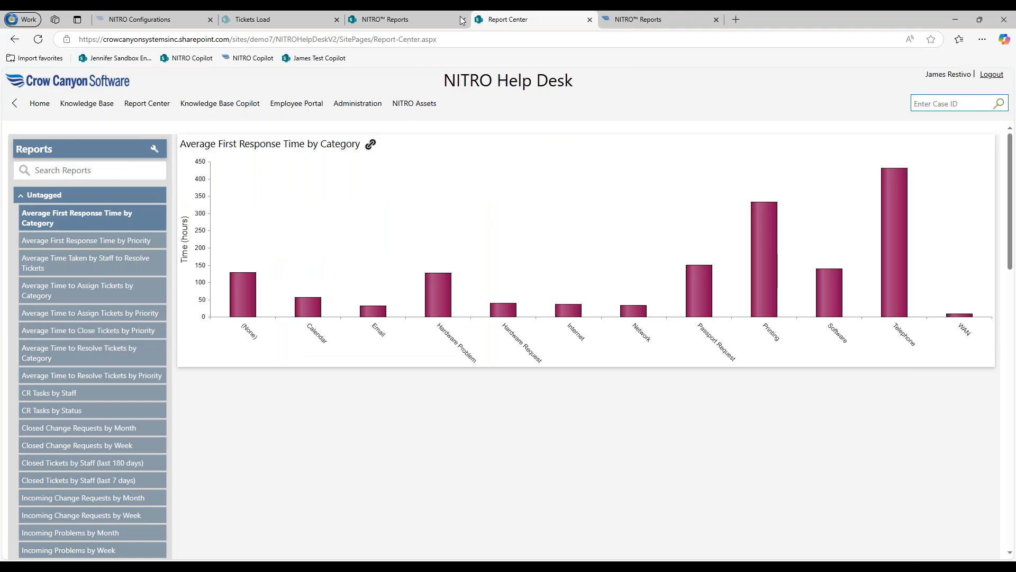
{"action": "left_click", "coordinate": [39, 41]}
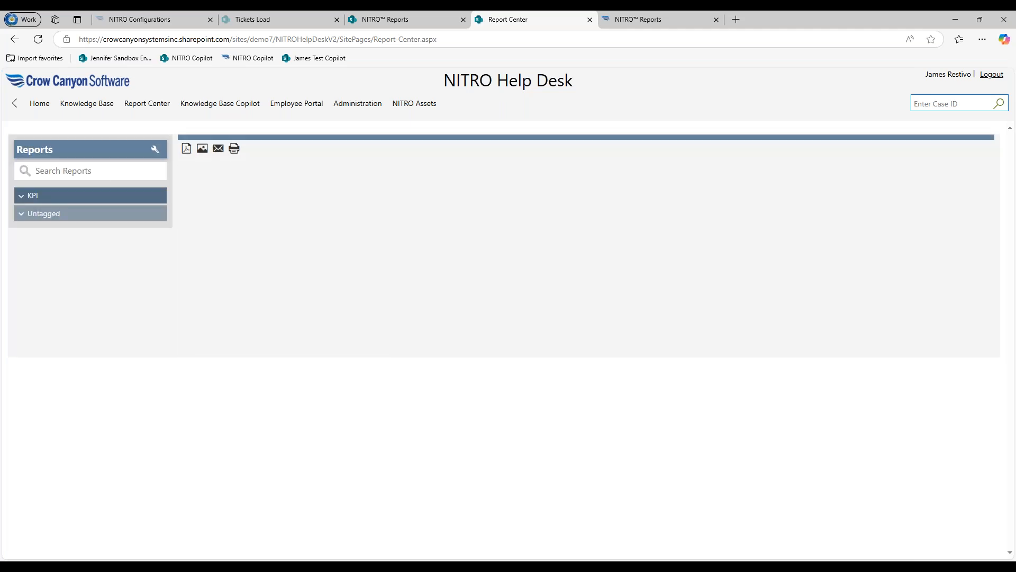
{"action": "left_click", "coordinate": [58, 197]}
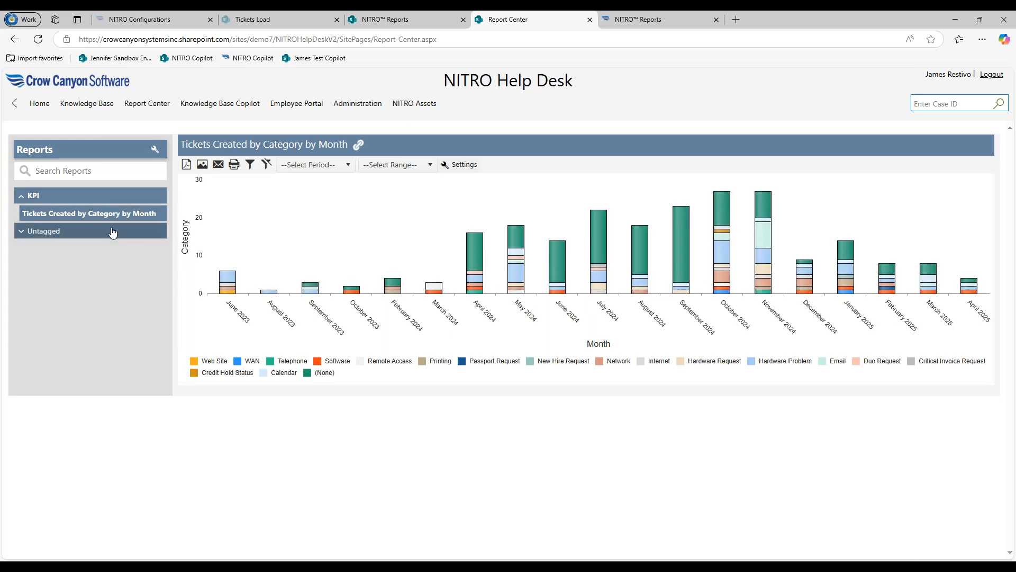
{"action": "left_click", "coordinate": [112, 232]}
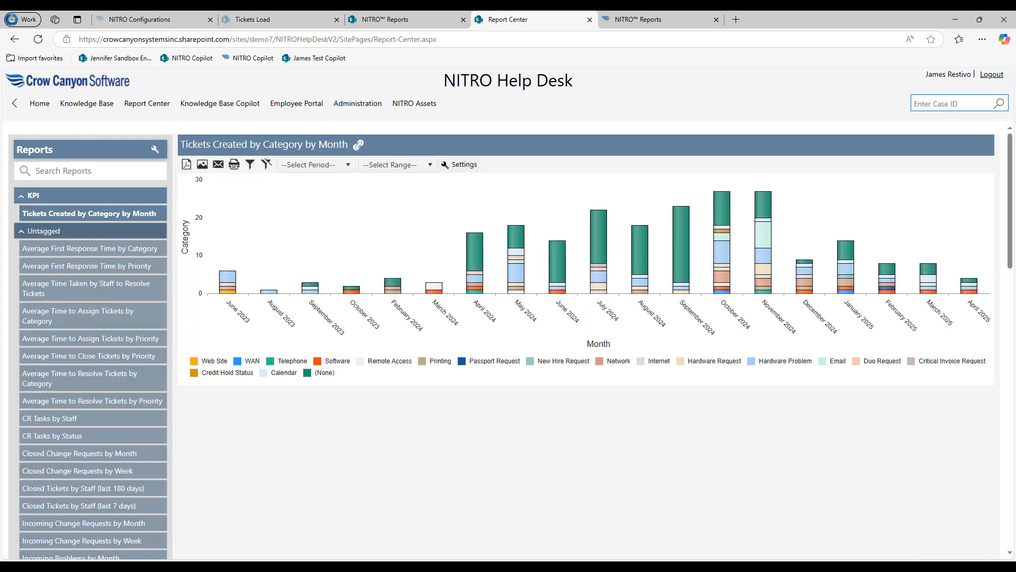
{"action": "left_click", "coordinate": [53, 232]}
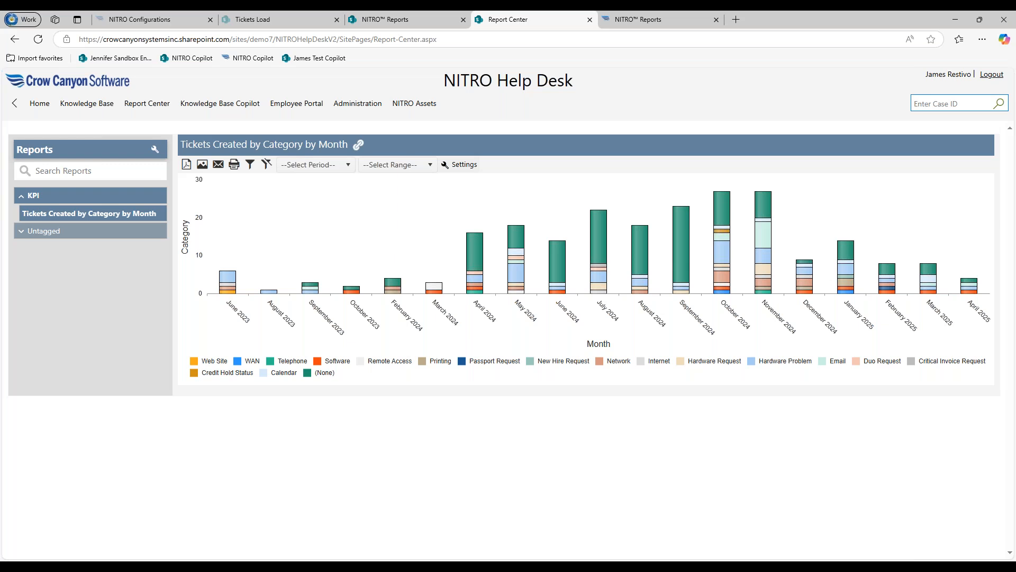
Review the Report Center's grouping settings and the list of configured reports.
{"action": "left_click", "coordinate": [637, 22]}
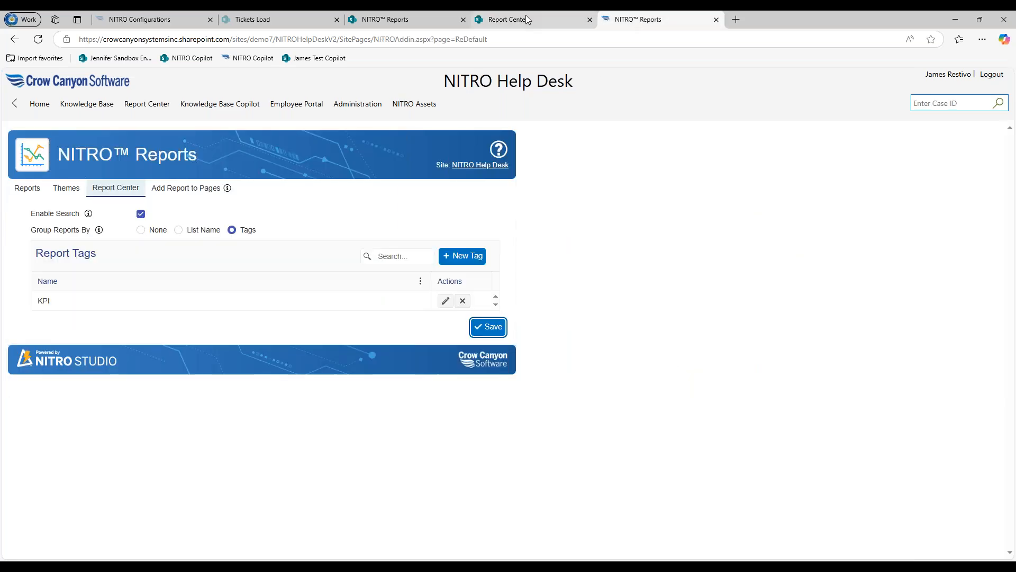
{"action": "left_click", "coordinate": [179, 231]}
{"action": "left_click", "coordinate": [408, 20]}
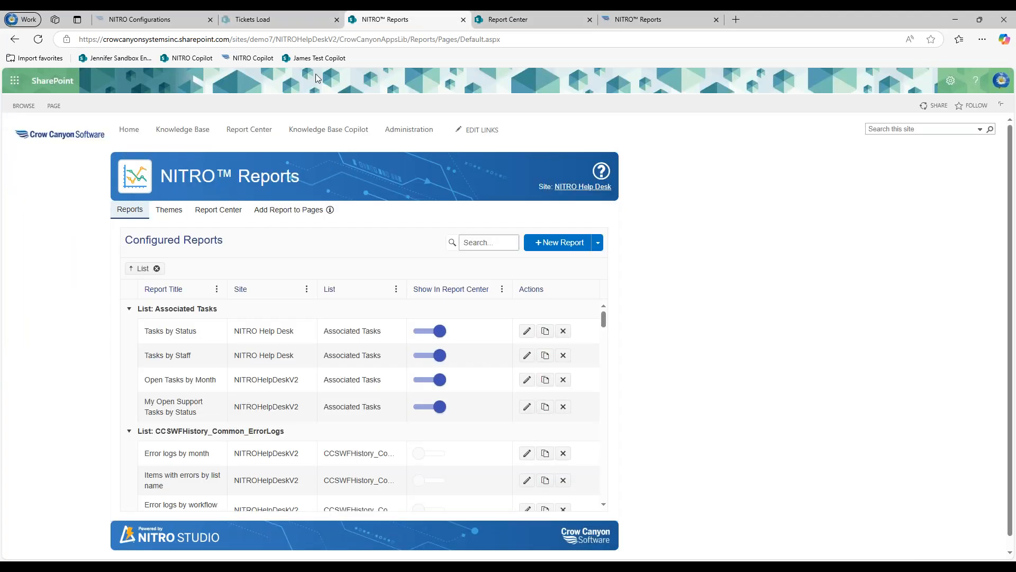
Compare the report toolbar on the Tickets Load dashboard with the Show Report Settings button option in NITRO Configurations.
{"action": "left_click", "coordinate": [297, 21]}
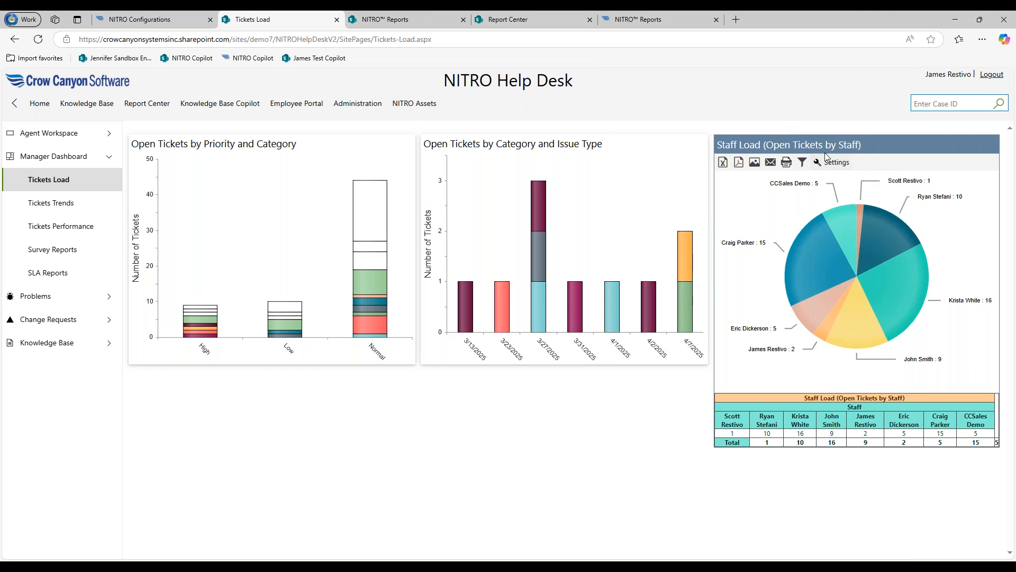
{"action": "left_click", "coordinate": [120, 19]}
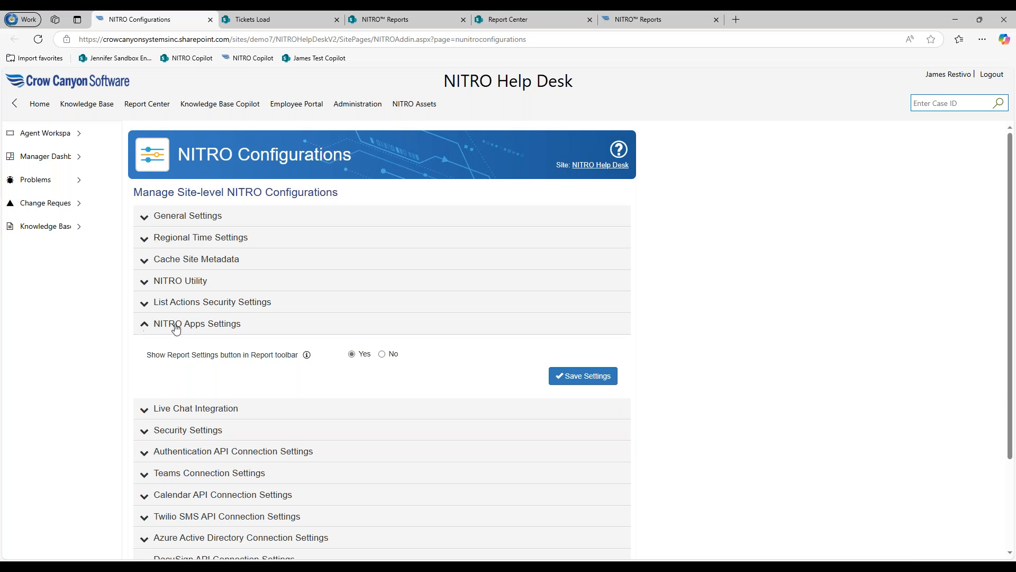
{"action": "left_click_drag", "start_coordinate": [142, 359], "coordinate": [299, 364]}
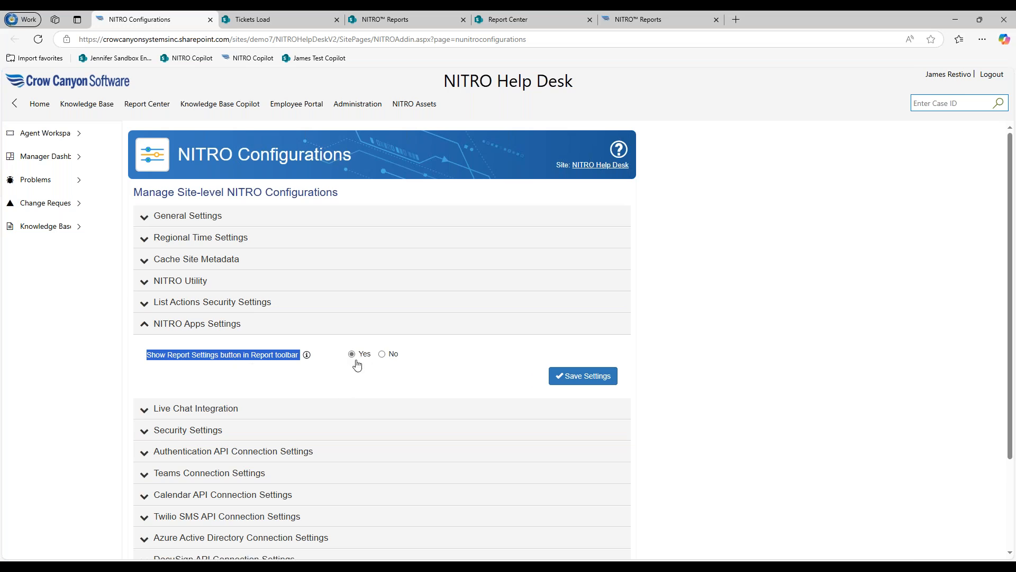
{"action": "left_click", "coordinate": [272, 14]}
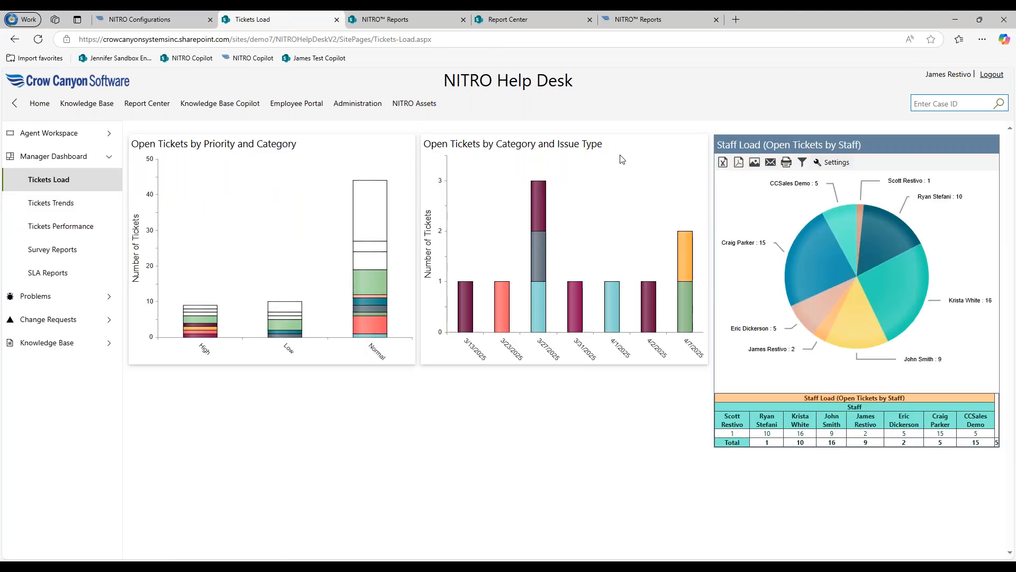